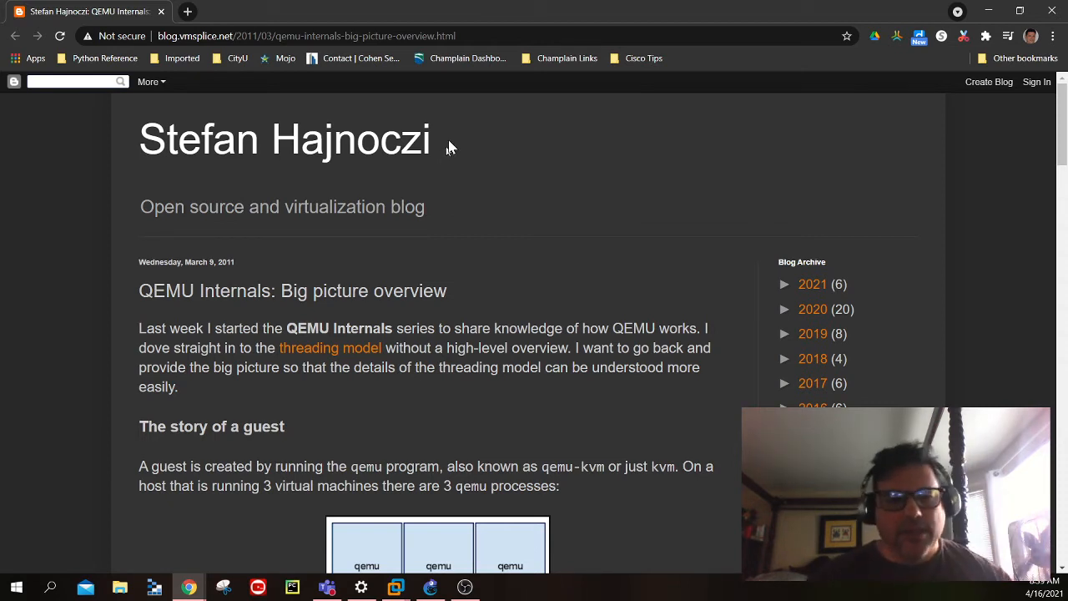
- Leave the QEMU internals article, switch to GNS3 and open the Qemu VM templates in the preferences
scroll(466, 198, "down", 1)
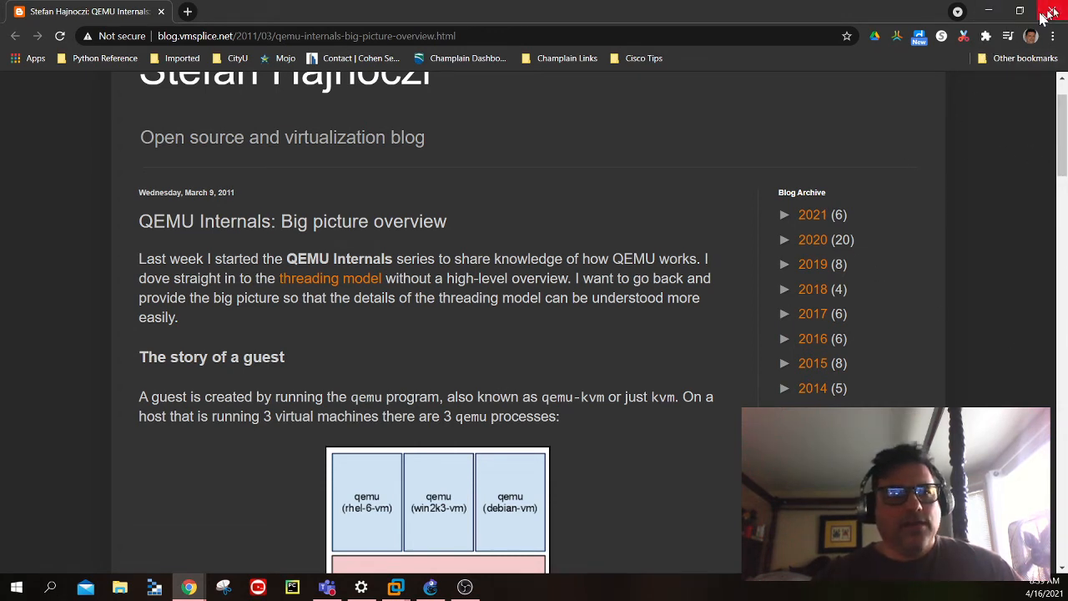
left_click(988, 13)
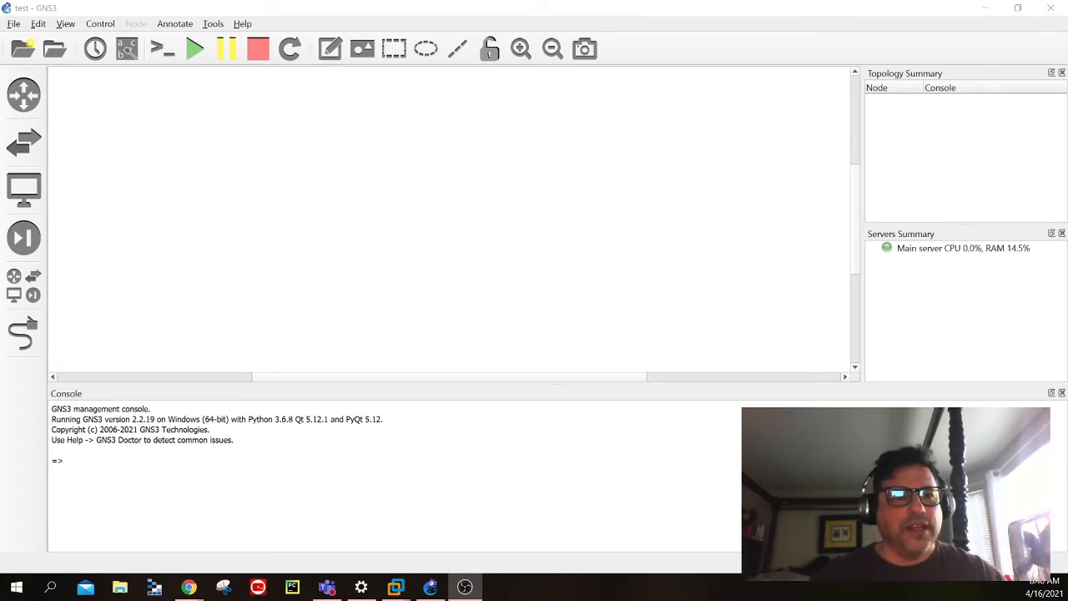
left_click(37, 29)
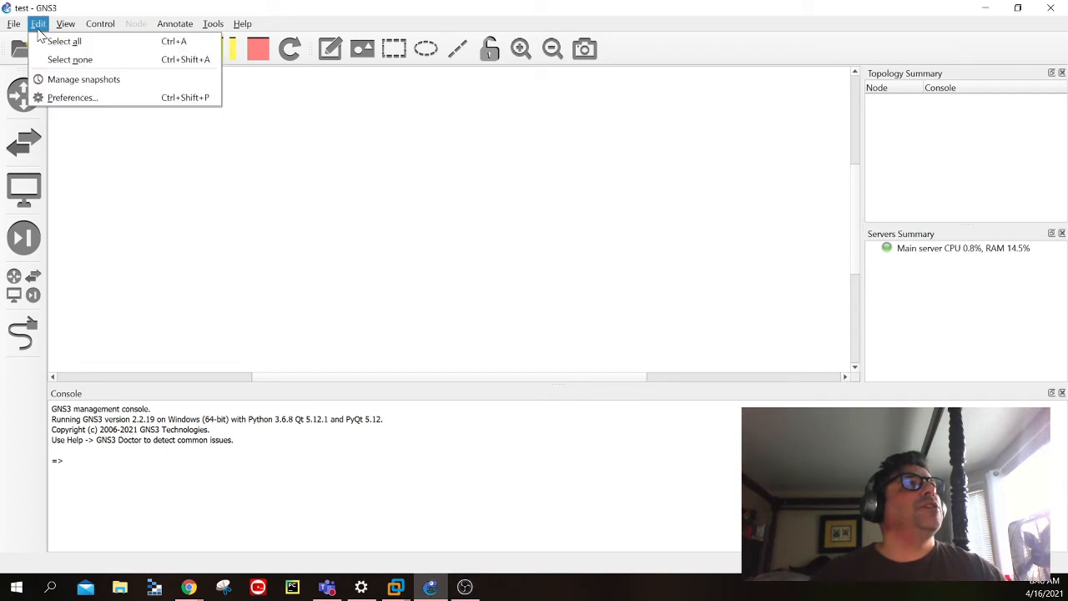
left_click(87, 97)
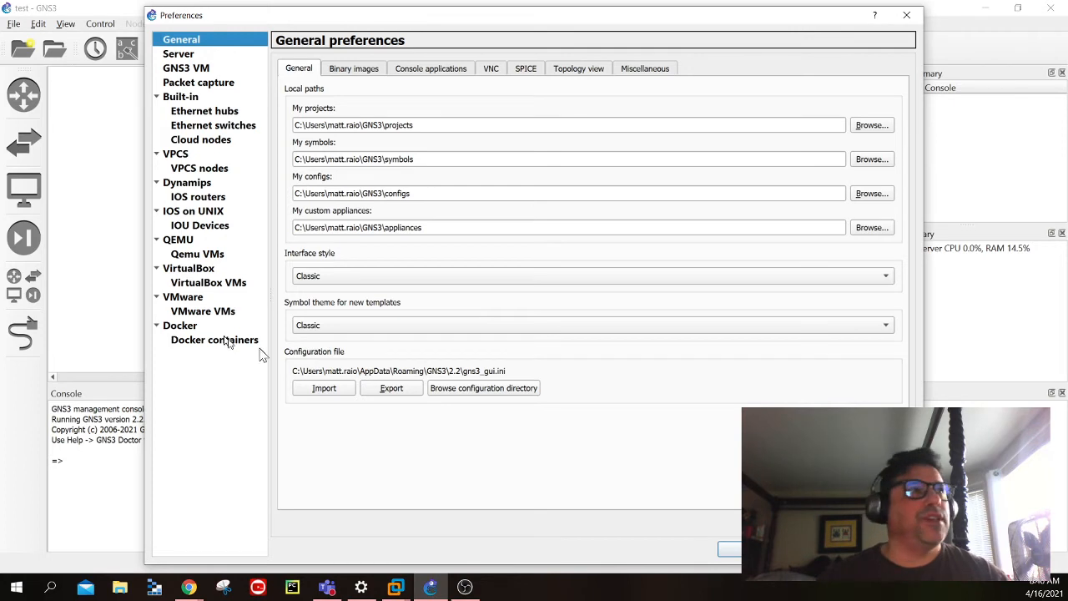
left_click(194, 258)
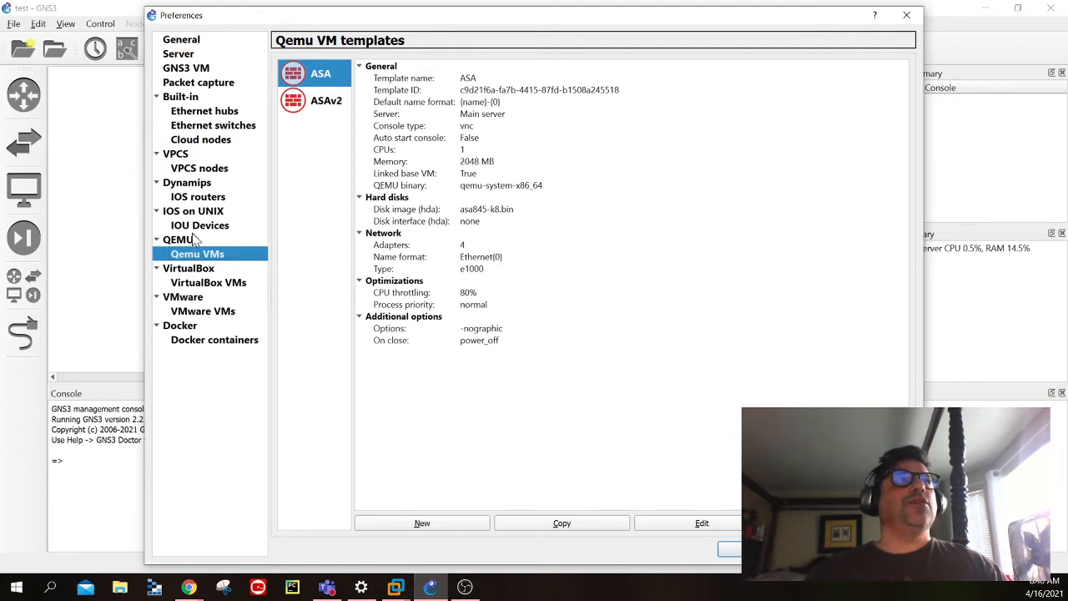
left_click(191, 241)
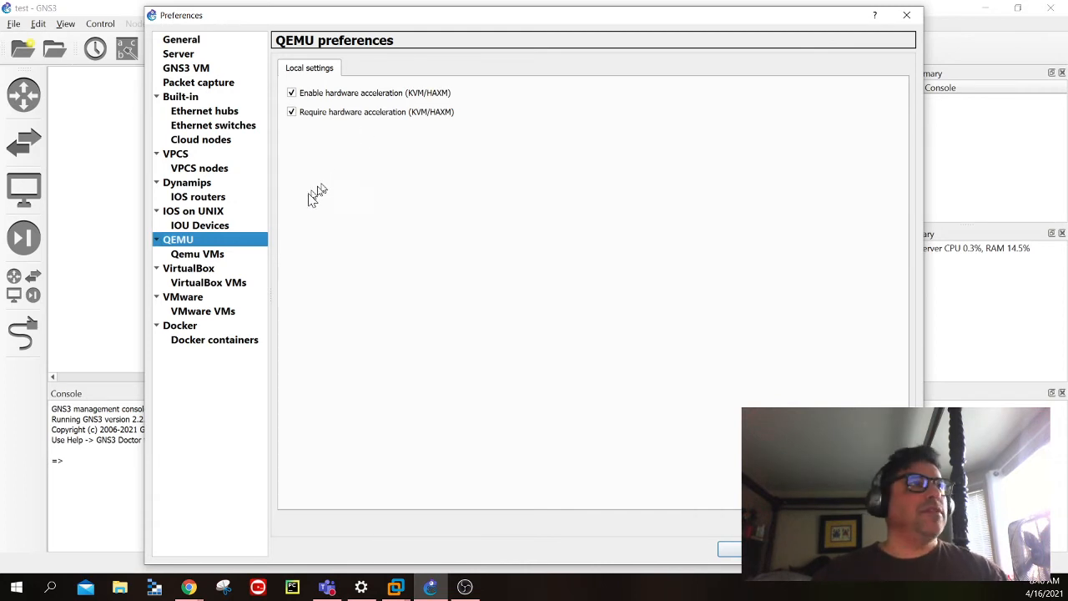
left_click(222, 255)
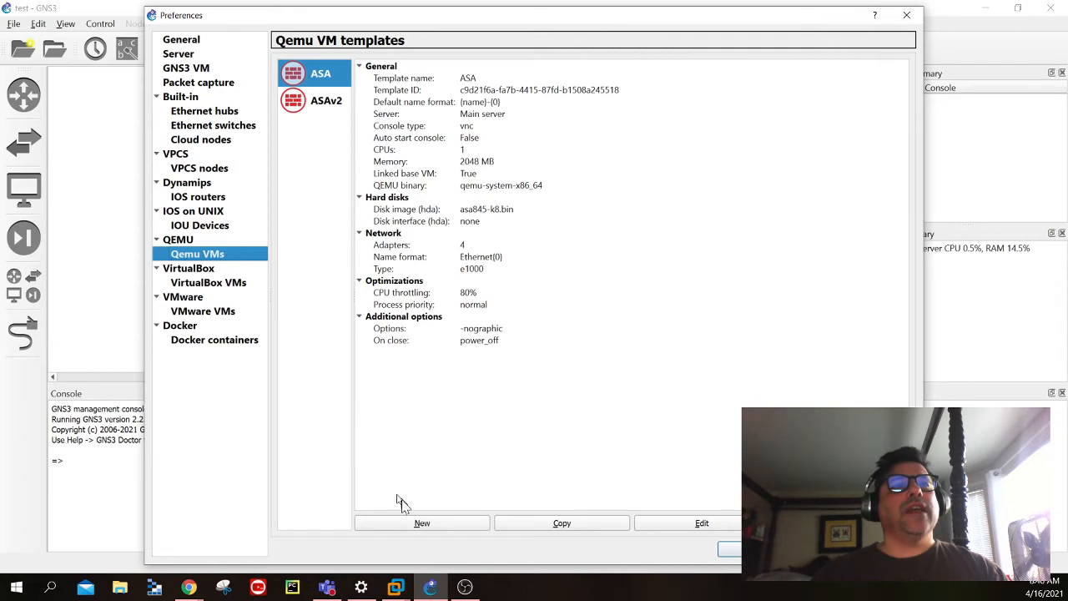
- Start a new QEMU VM template and name it ASAv3
left_click(422, 523)
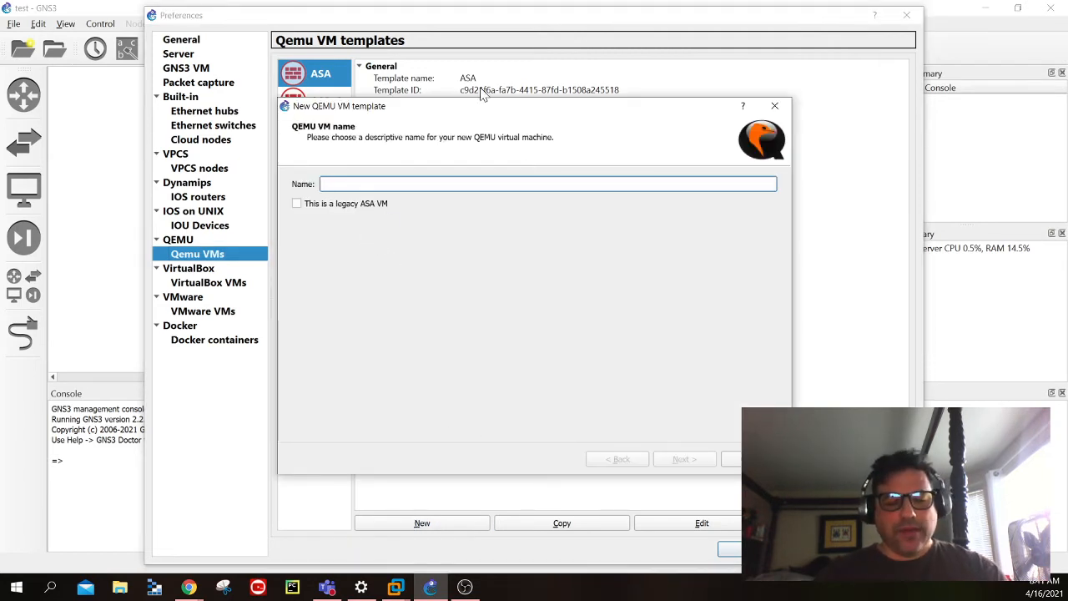
type("ASA")
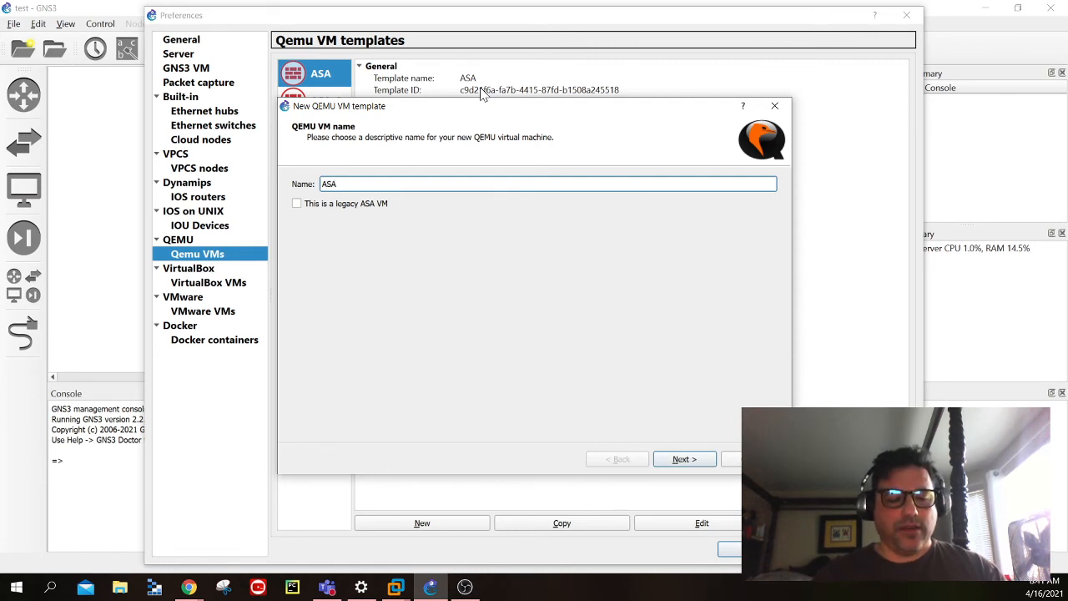
type("v3")
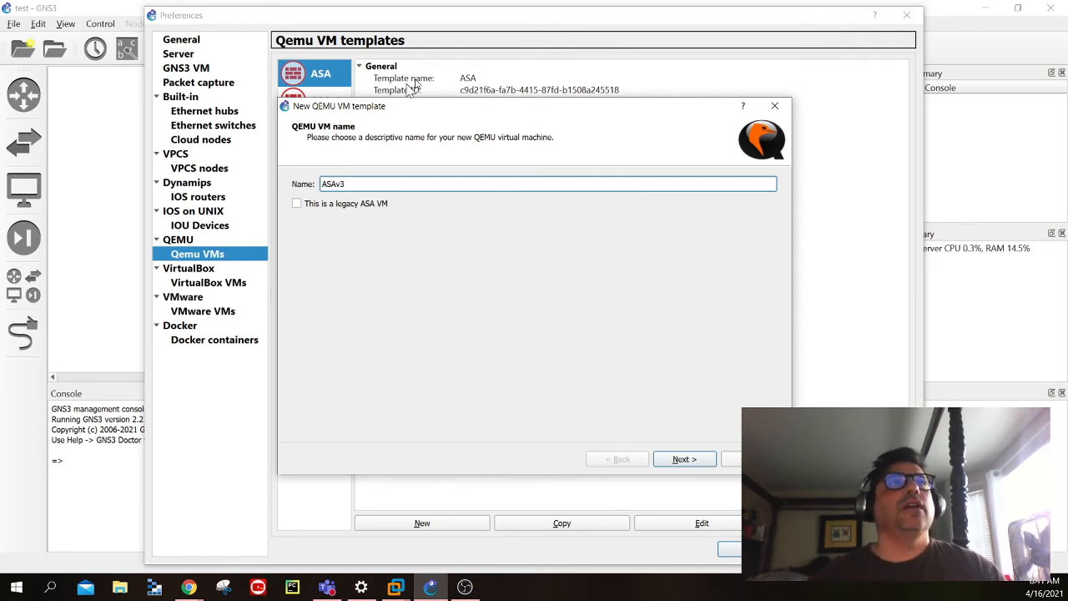
left_click(698, 463)
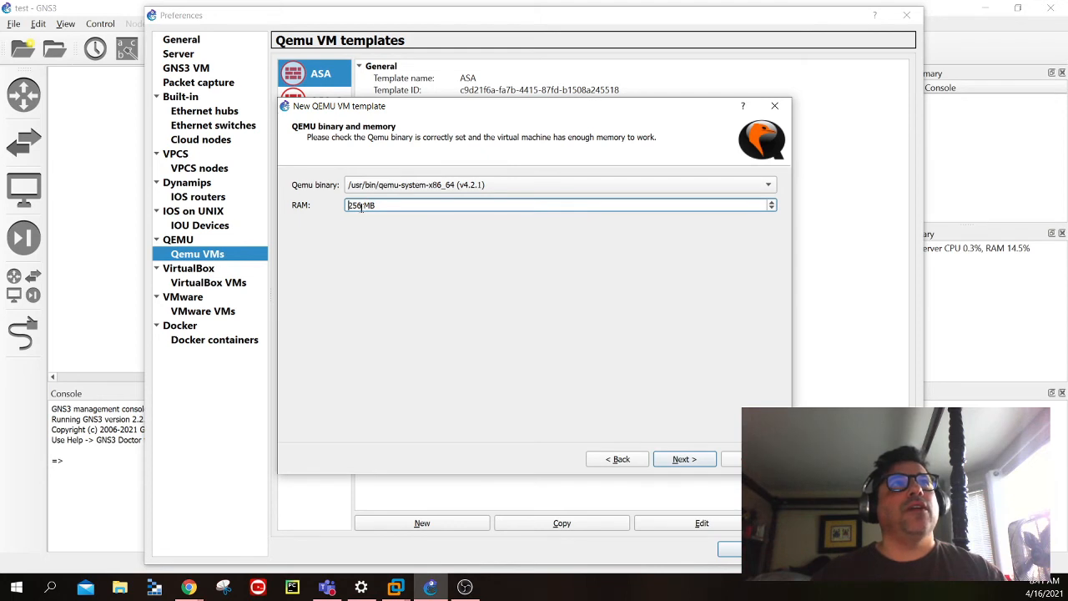
- Set the new template's RAM to 2048 MB, keeping the qemu-system-x86_64 (v4.2.1) binary, and continue to the console type
left_click_drag(362, 205, 339, 209)
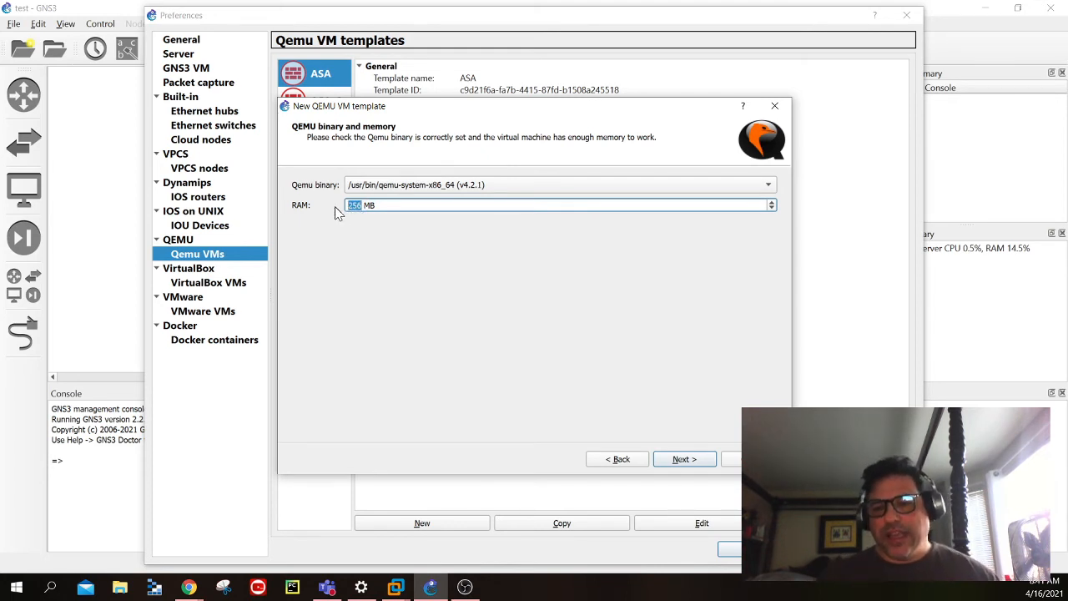
type("20")
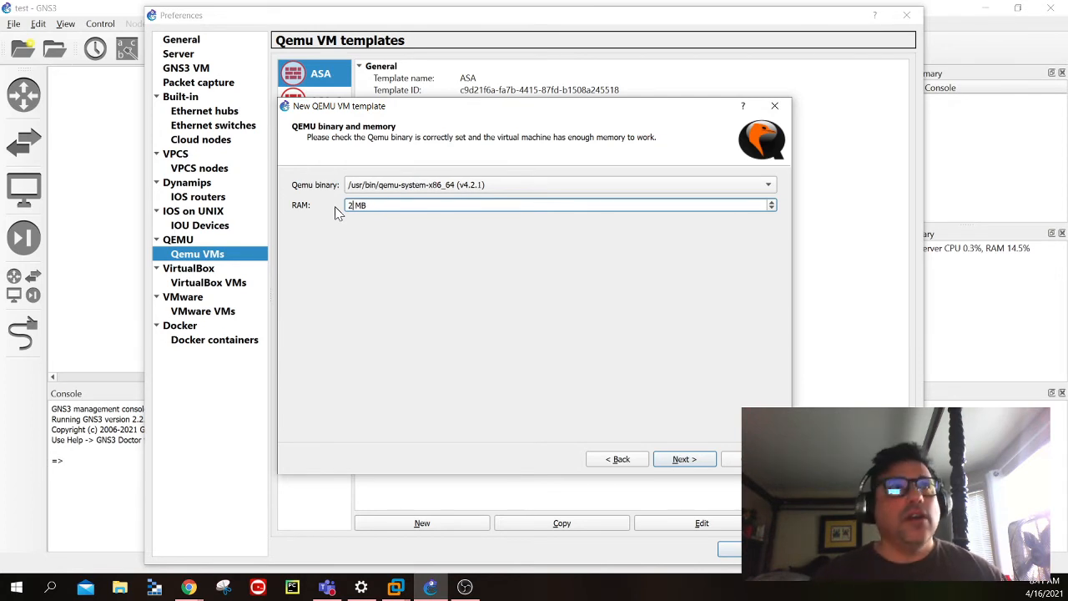
type("48")
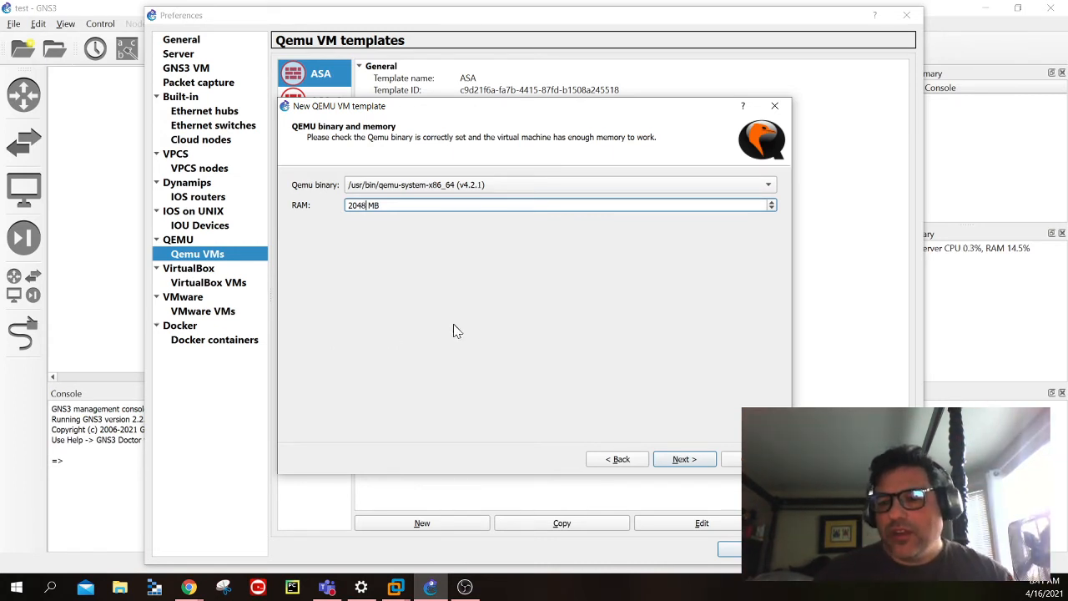
left_click(698, 466)
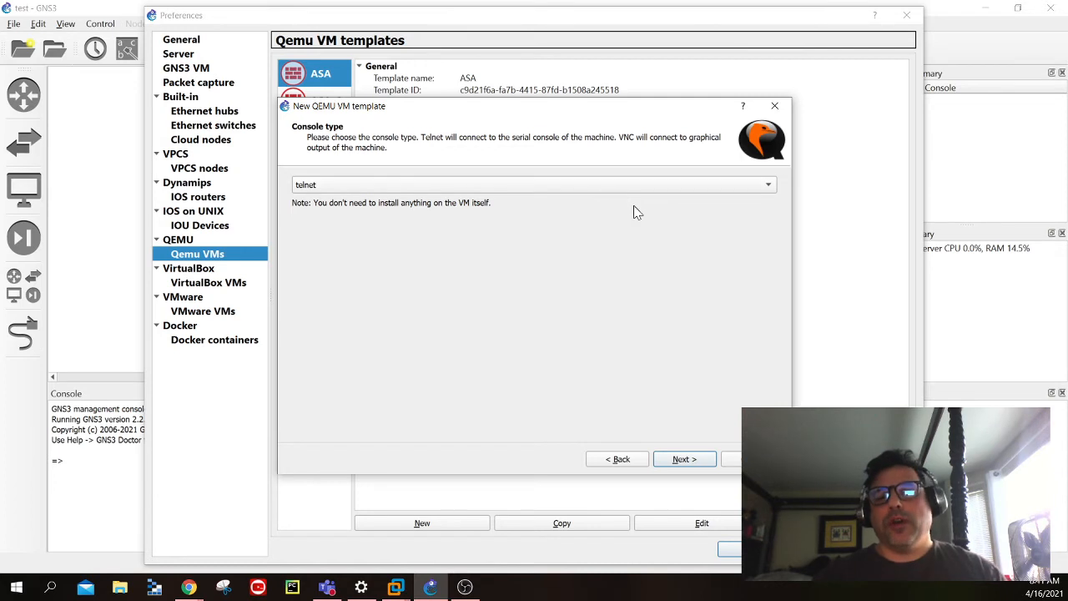
- Choose vnc as the template's console type and continue to the disk image settings
left_click(548, 190)
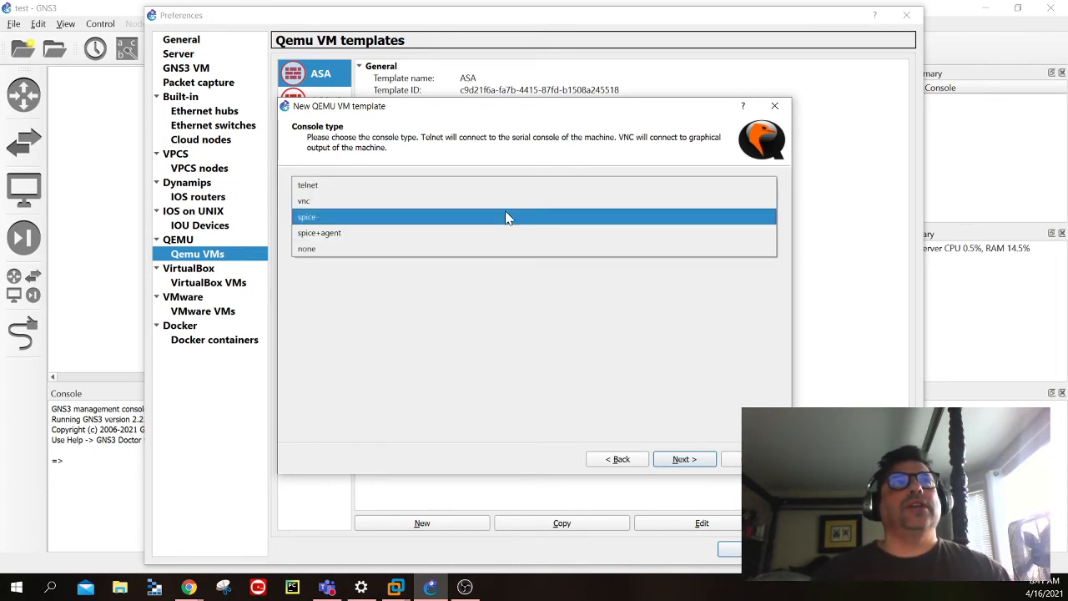
left_click(509, 203)
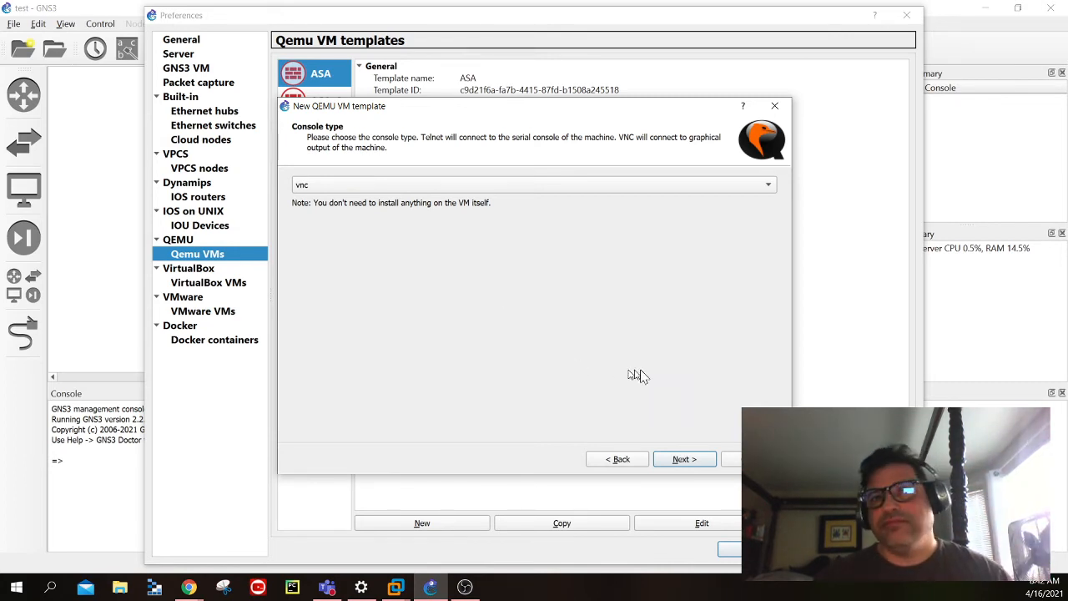
left_click(681, 459)
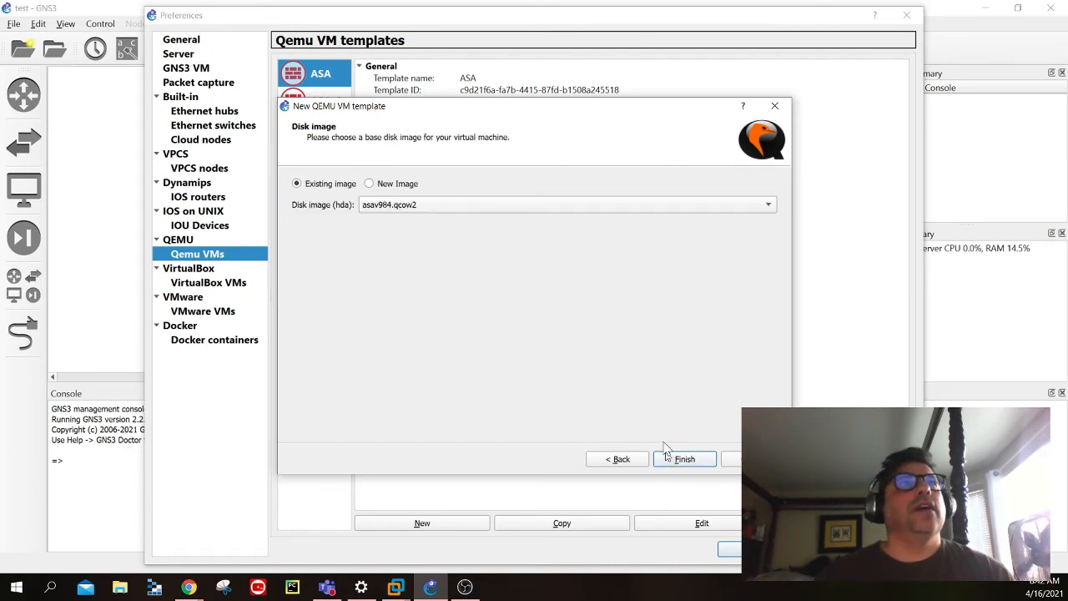
- Finish the ASAv3 template with the existing disk image asav984.qcow2 and open its configuration for editing
left_click(418, 209)
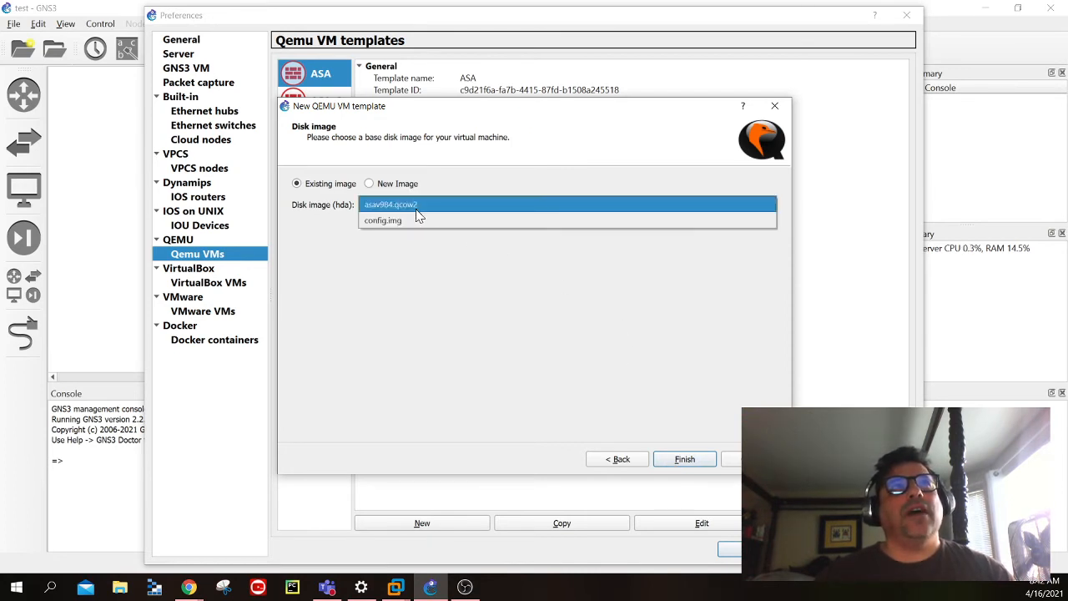
left_click(418, 211)
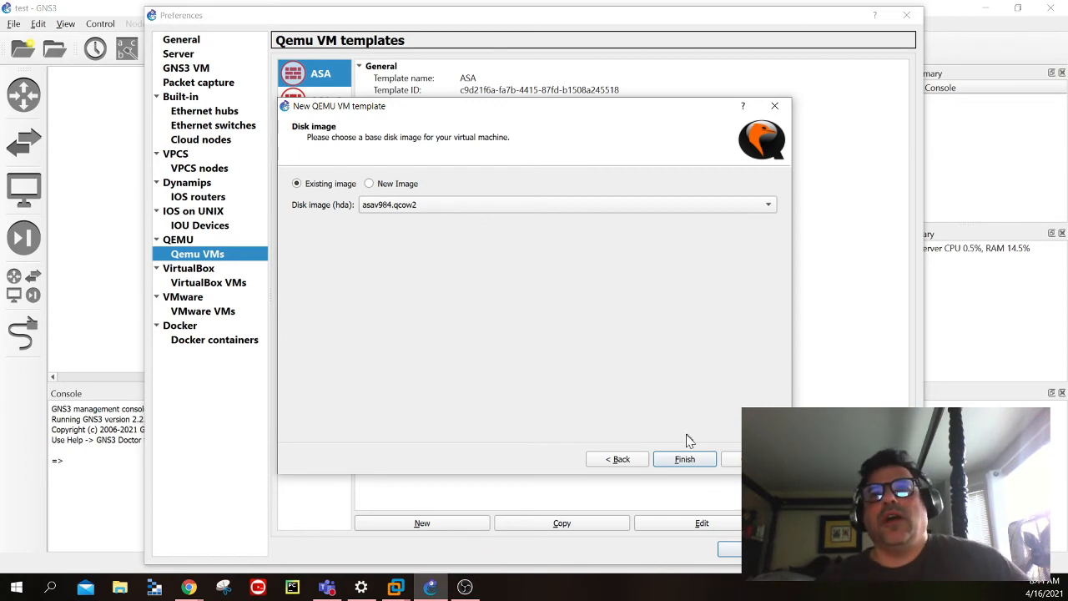
left_click(683, 460)
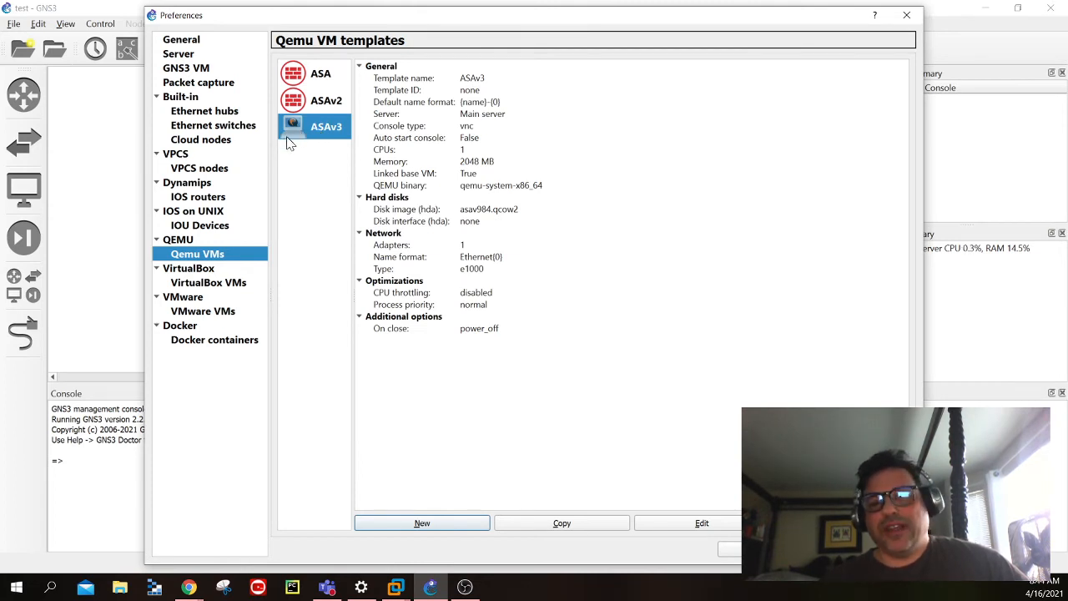
left_click(706, 523)
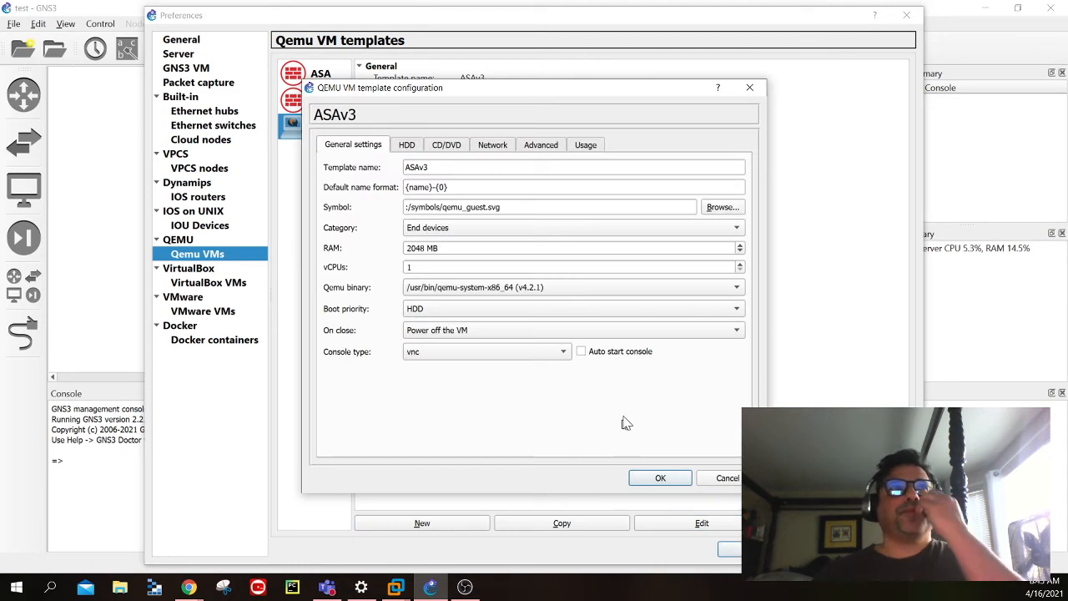
left_click(723, 209)
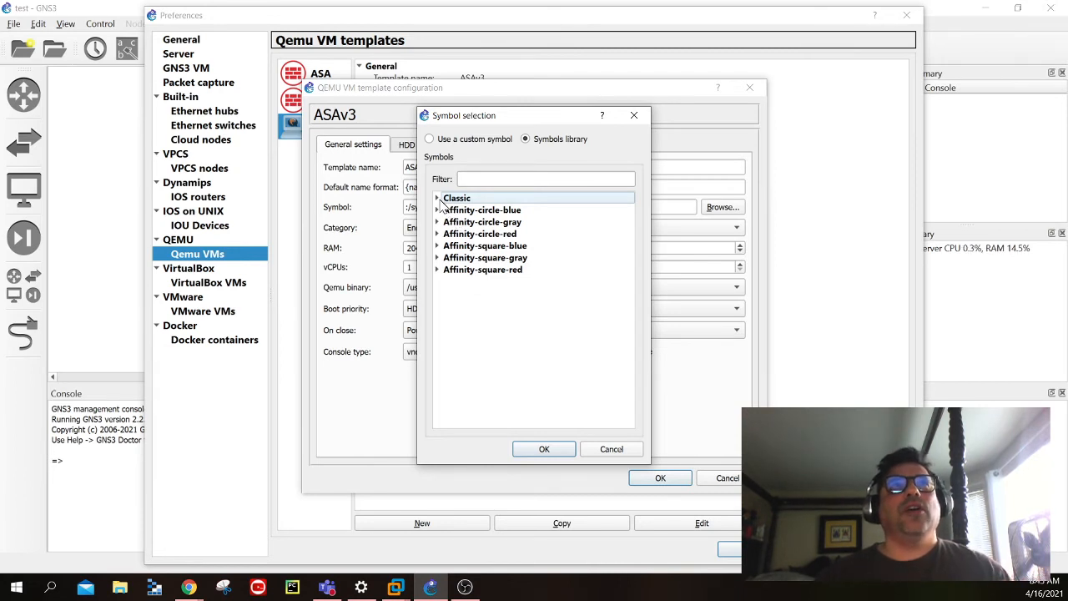
left_click(438, 199)
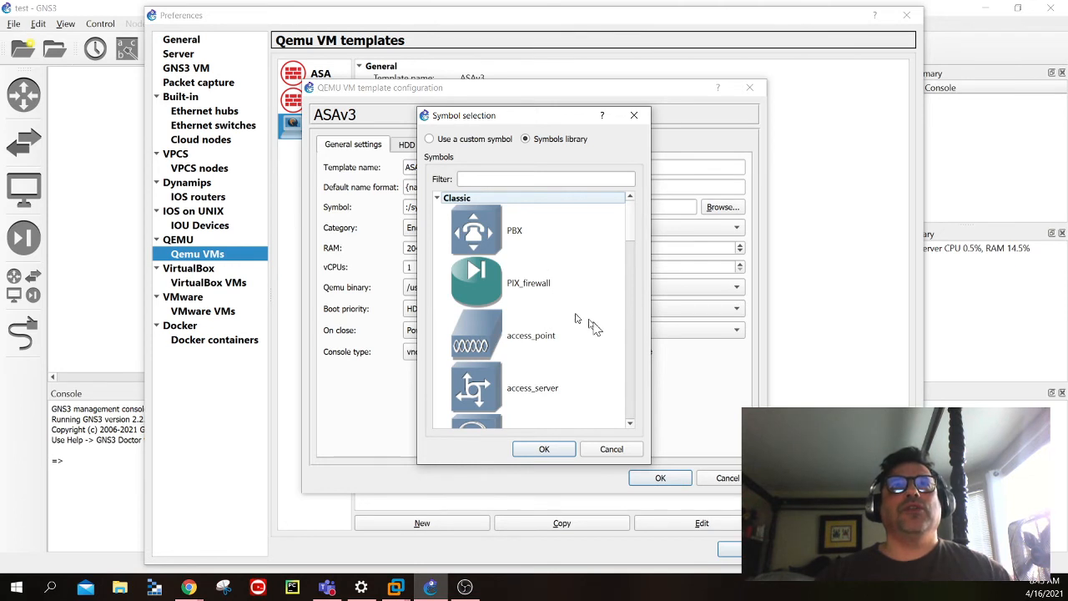
scroll(633, 346, "down", 3)
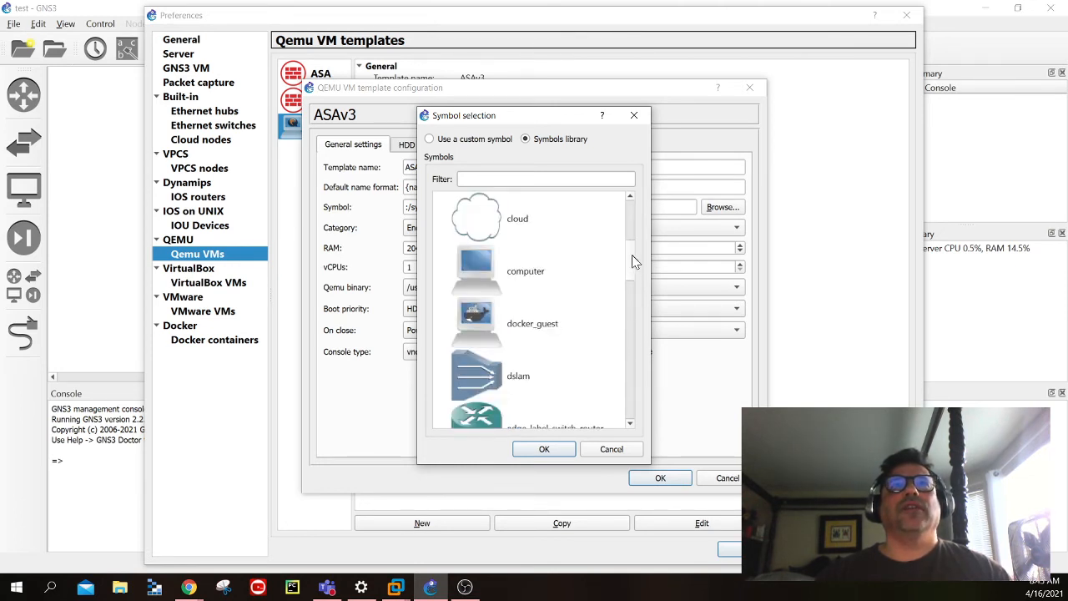
left_click_drag(632, 262, 633, 246)
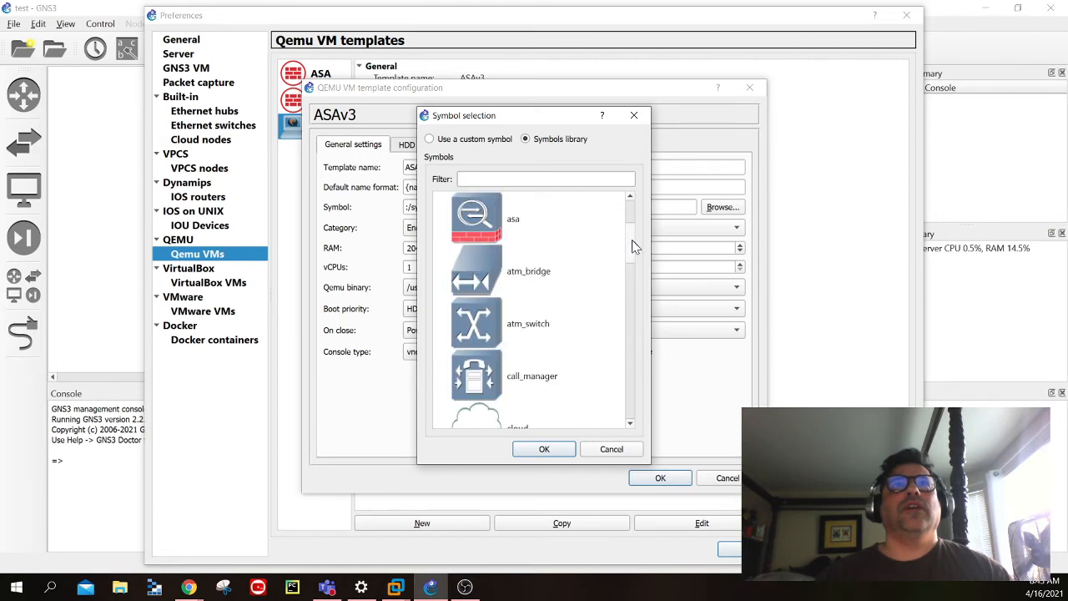
left_click(496, 222)
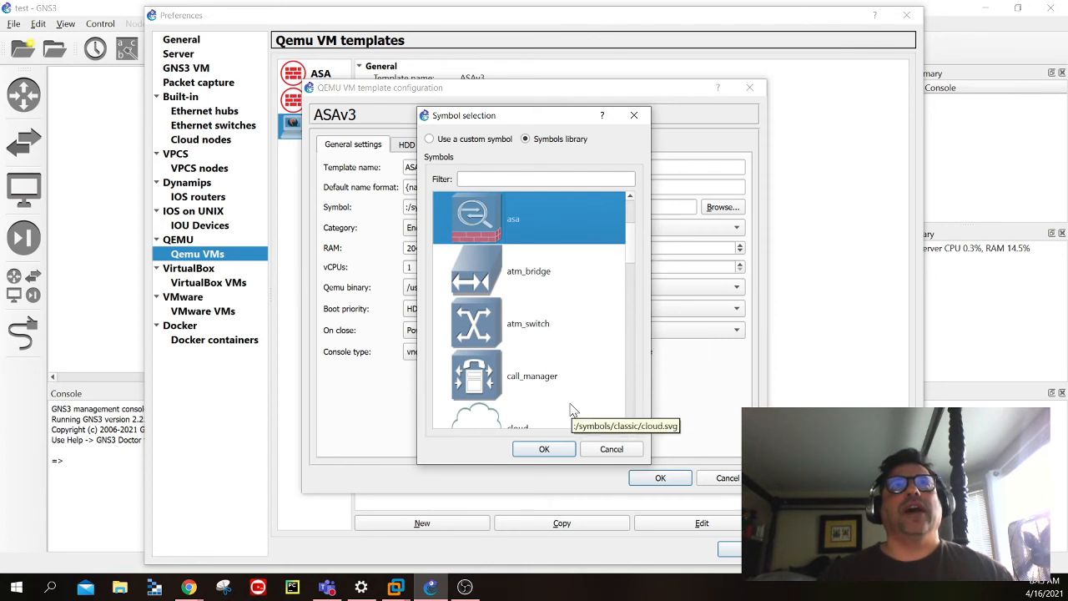
left_click(603, 450)
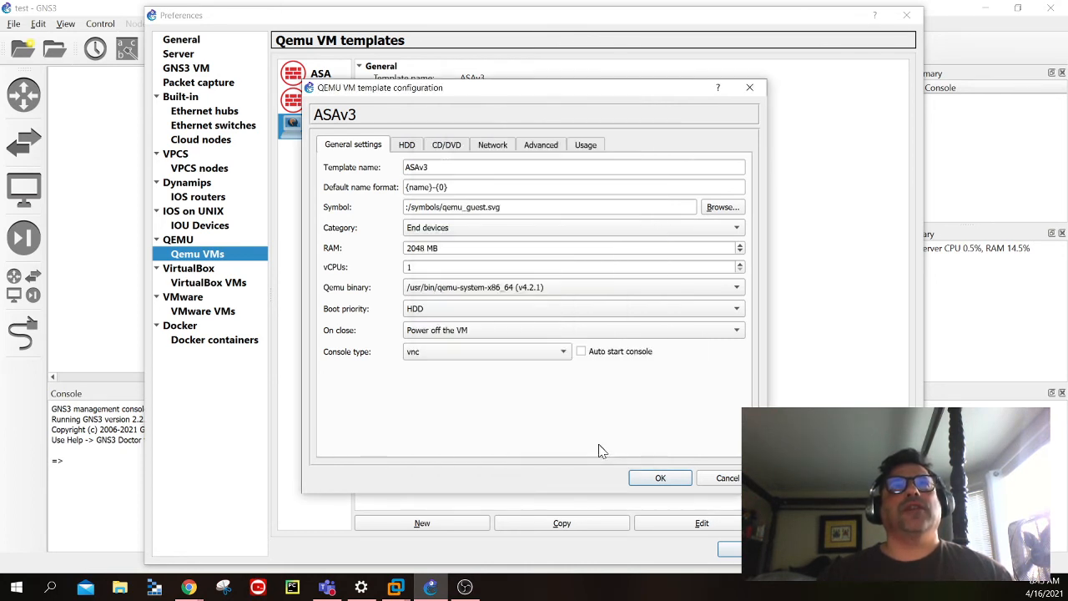
- Set the ASAv3 template's symbol to the firewall icon from the Affinity-circle-blue library
left_click(714, 209)
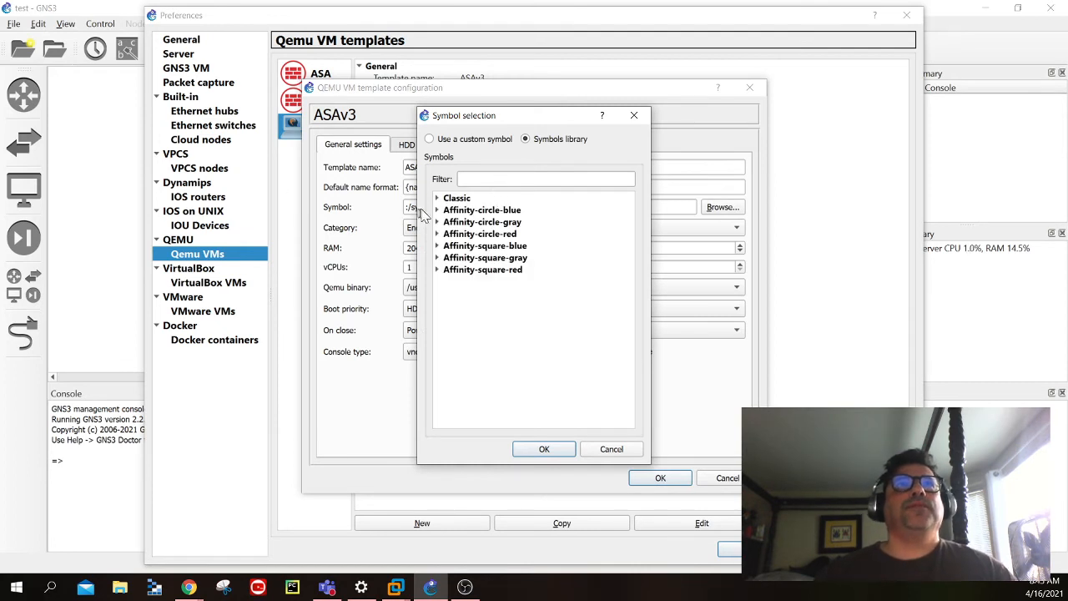
left_click(437, 210)
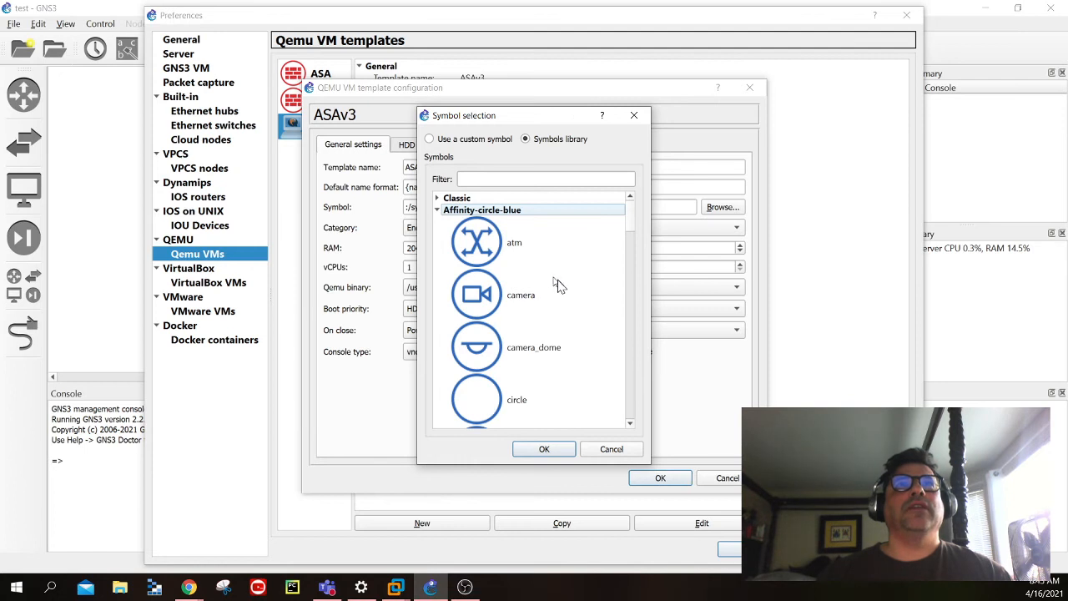
left_click(632, 351)
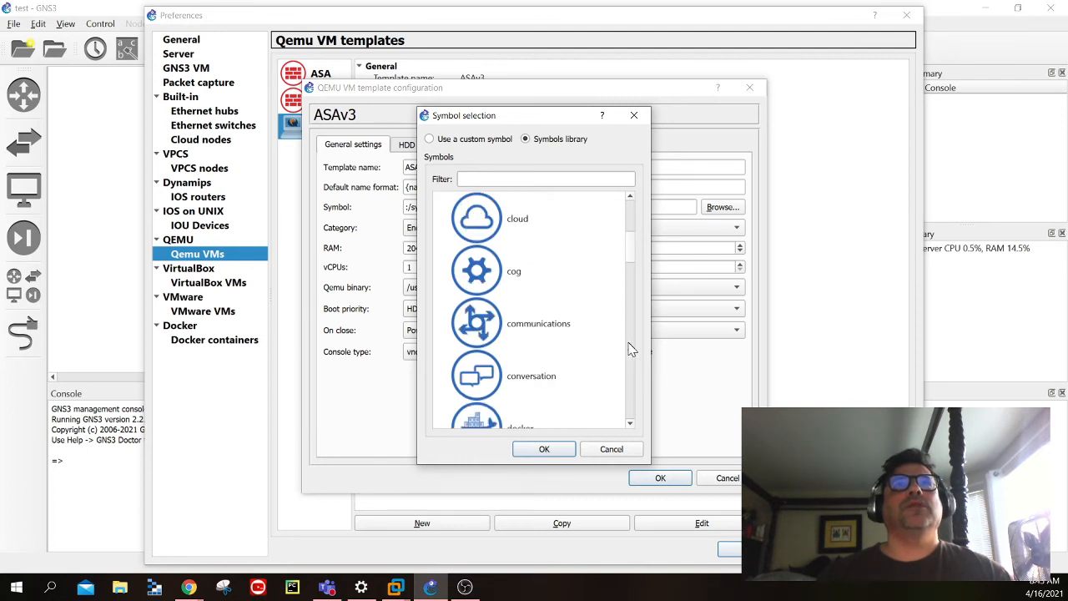
left_click(632, 350)
left_click(632, 351)
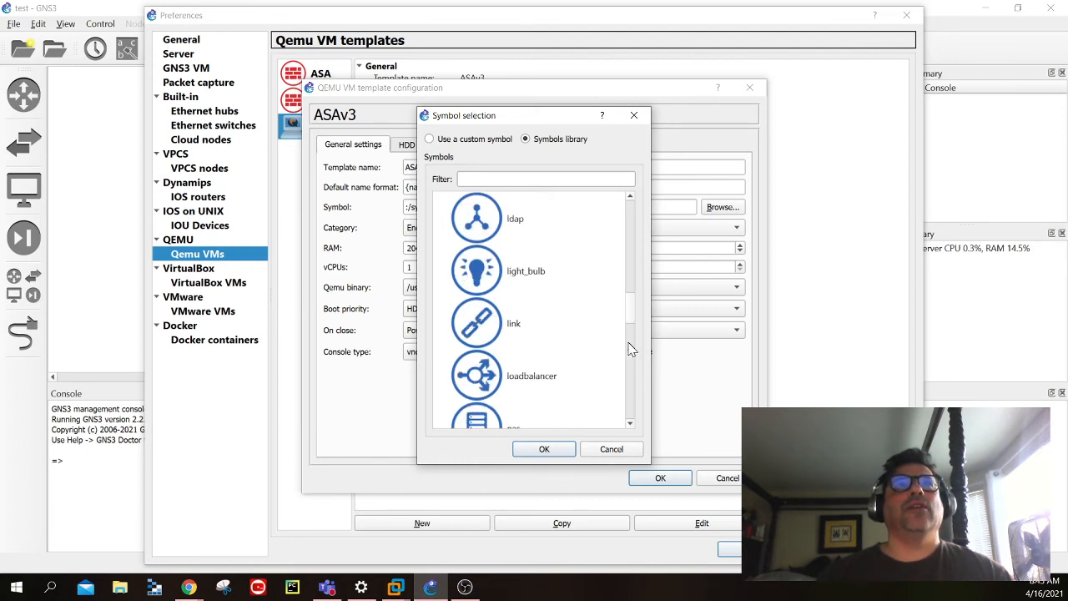
left_click(632, 351)
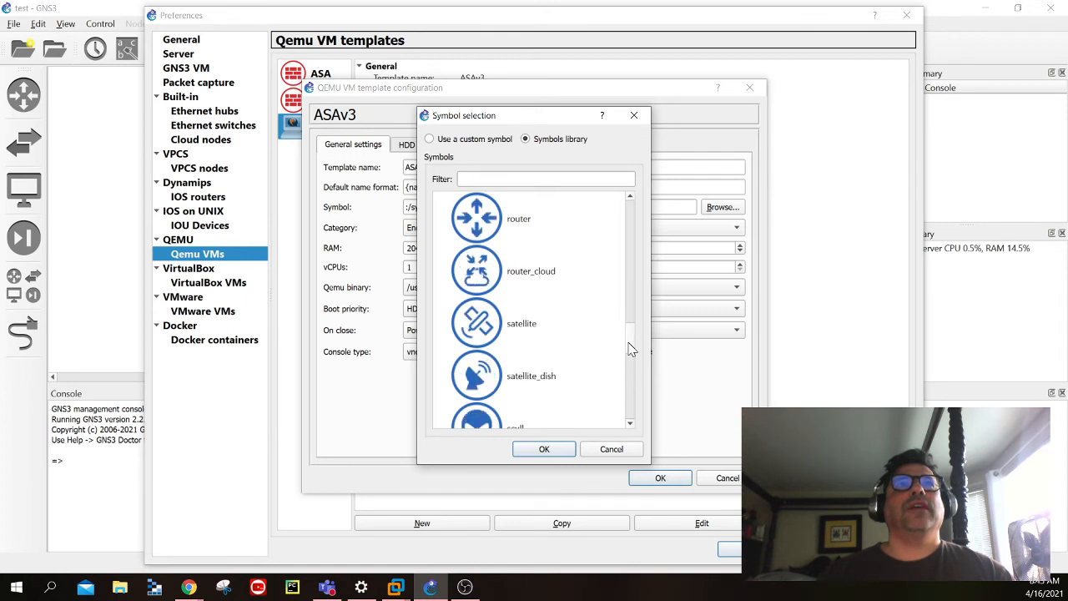
left_click(629, 249)
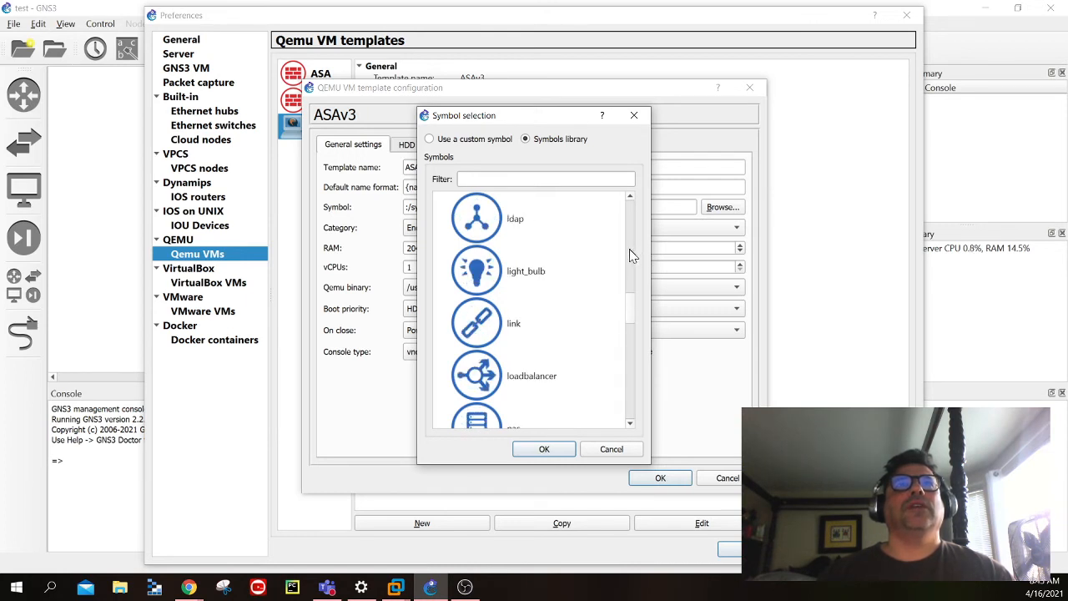
left_click(631, 251)
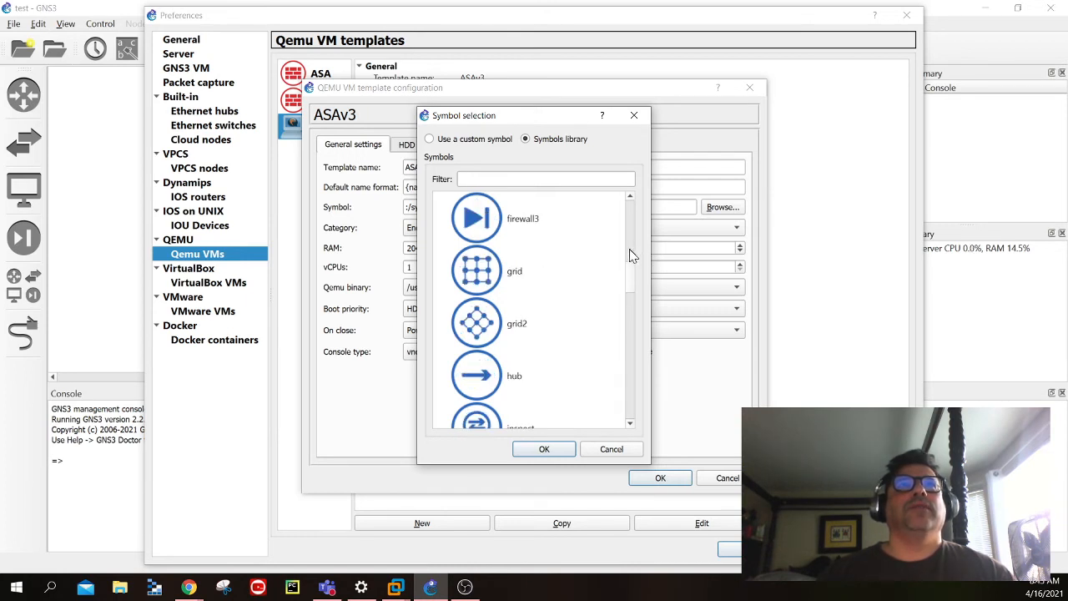
left_click(511, 234)
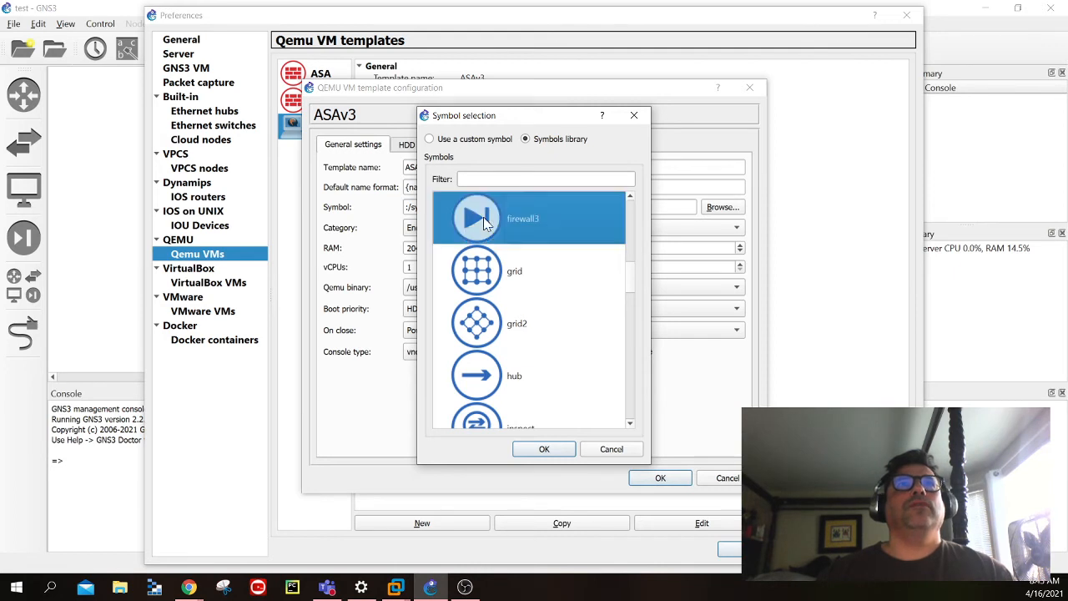
left_click(630, 200)
left_click(630, 200)
left_click(488, 269)
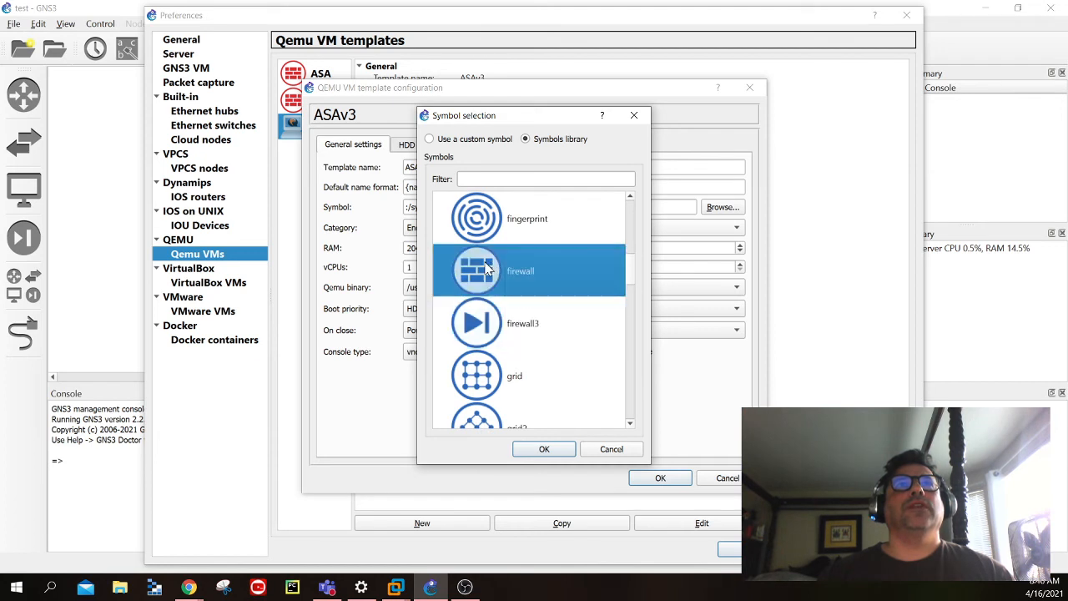
left_click(538, 450)
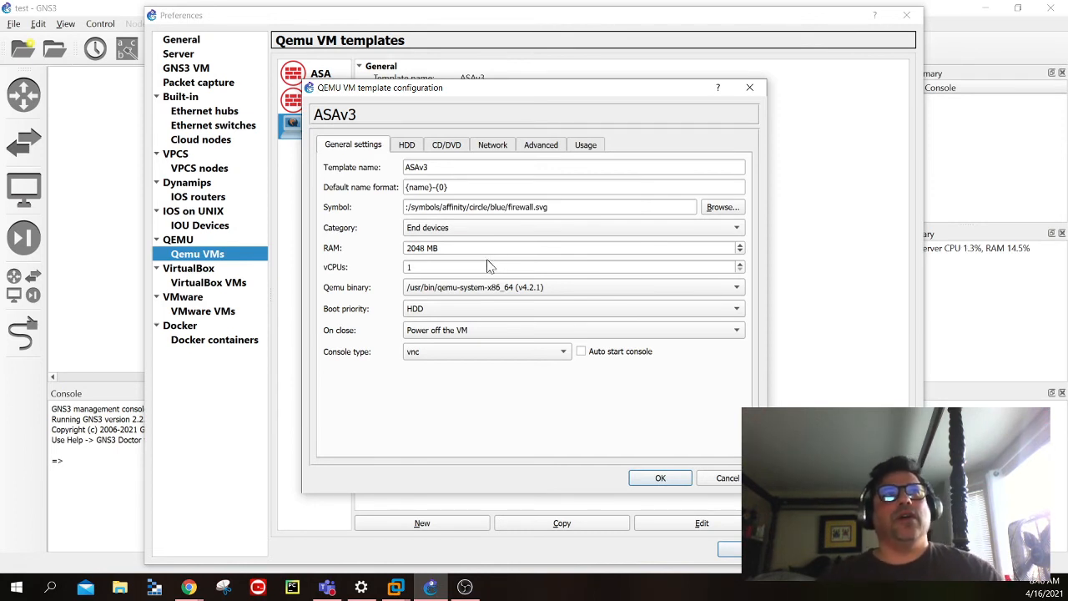
- Check the ASAv3 template's disk and CD/DVD settings, and set its number of network adapters to 4
left_click(739, 264)
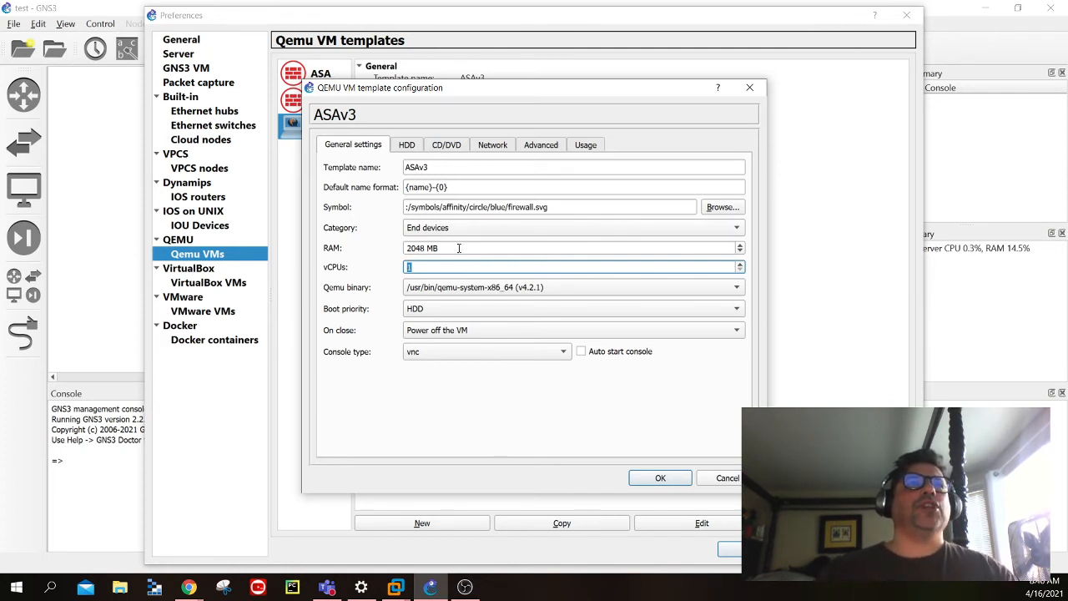
left_click(407, 145)
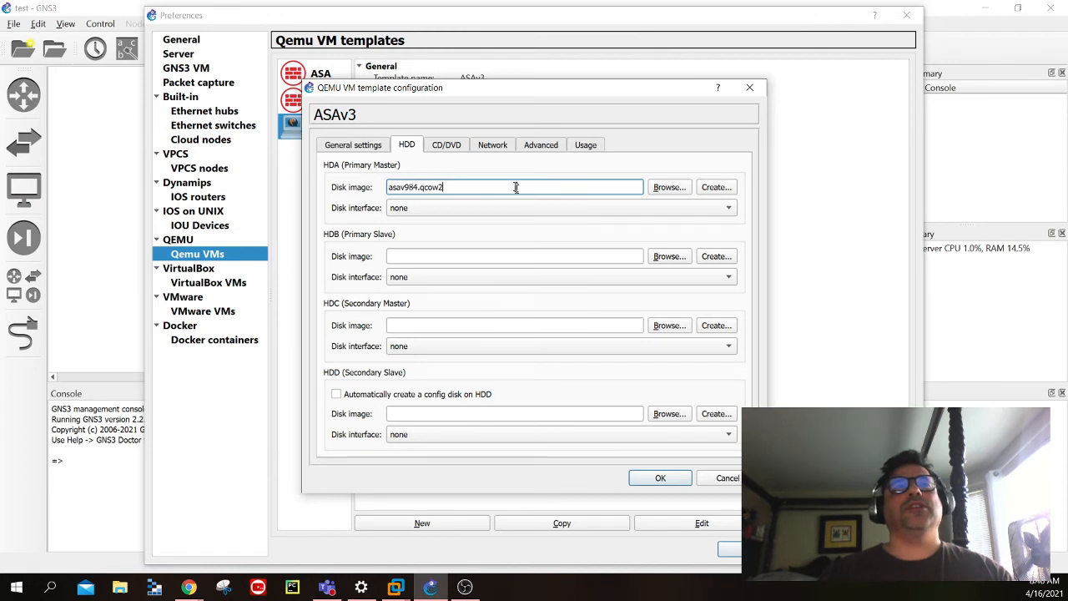
left_click(462, 154)
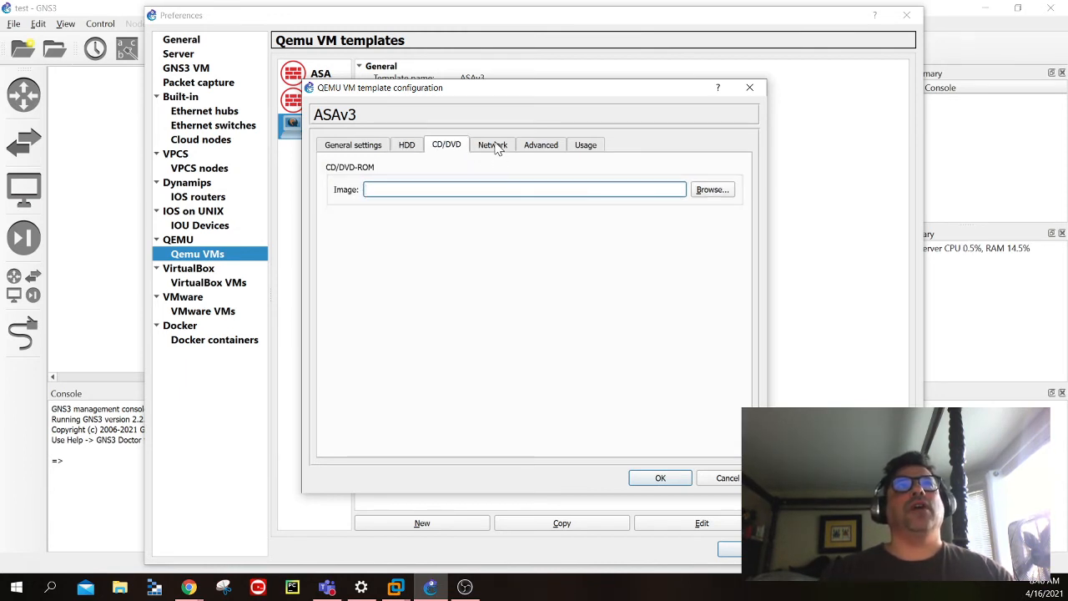
left_click(497, 147)
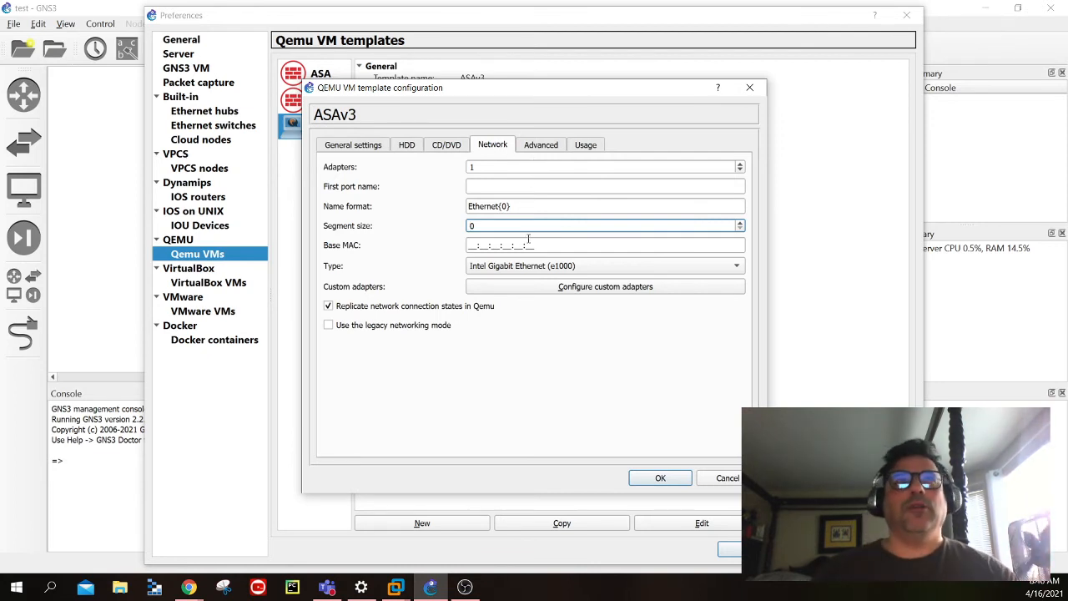
left_click(741, 164)
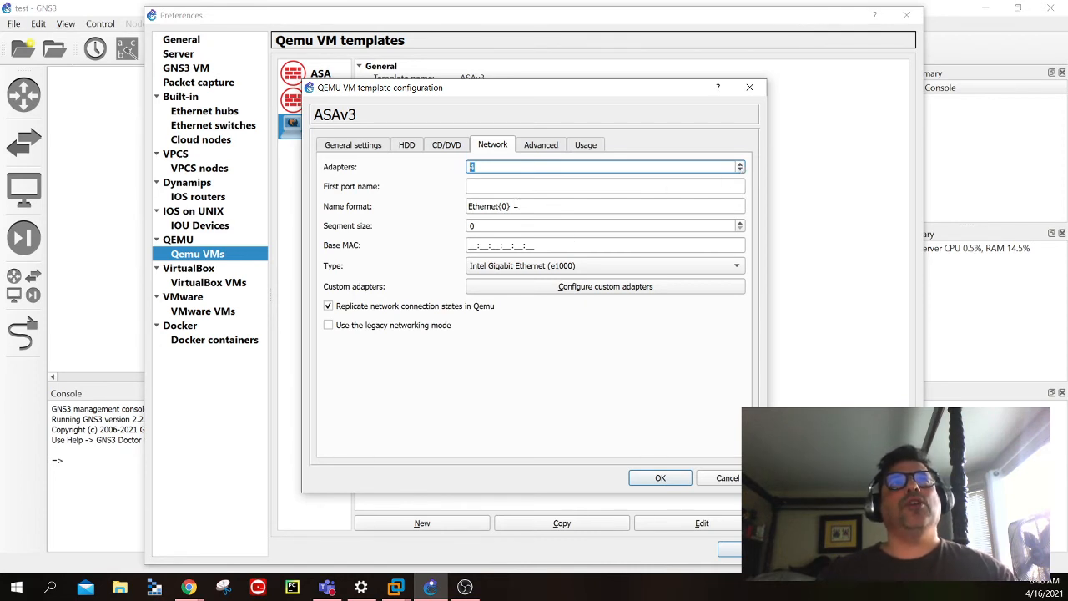
type("4")
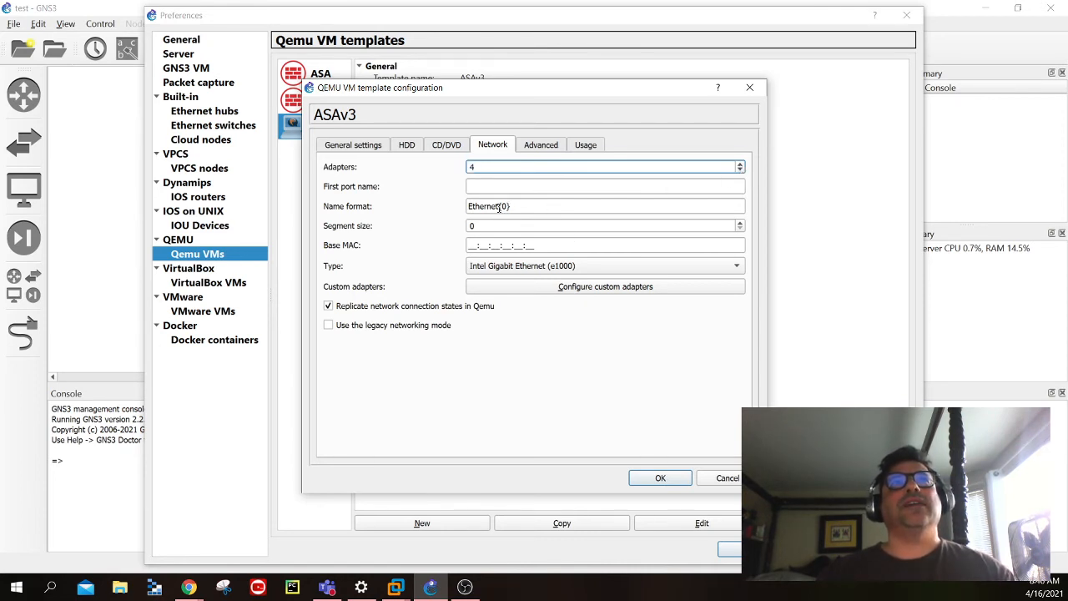
double_click(499, 208)
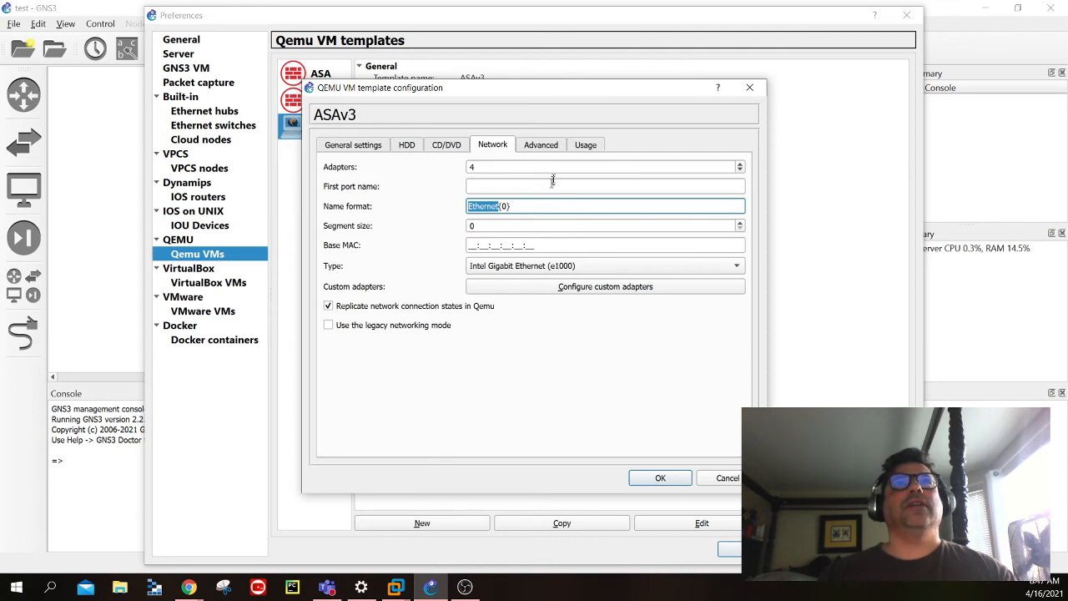
- Activate CPU throttling for the ASAv3 template and set the percentage of CPU allowed to 80 %
left_click(547, 147)
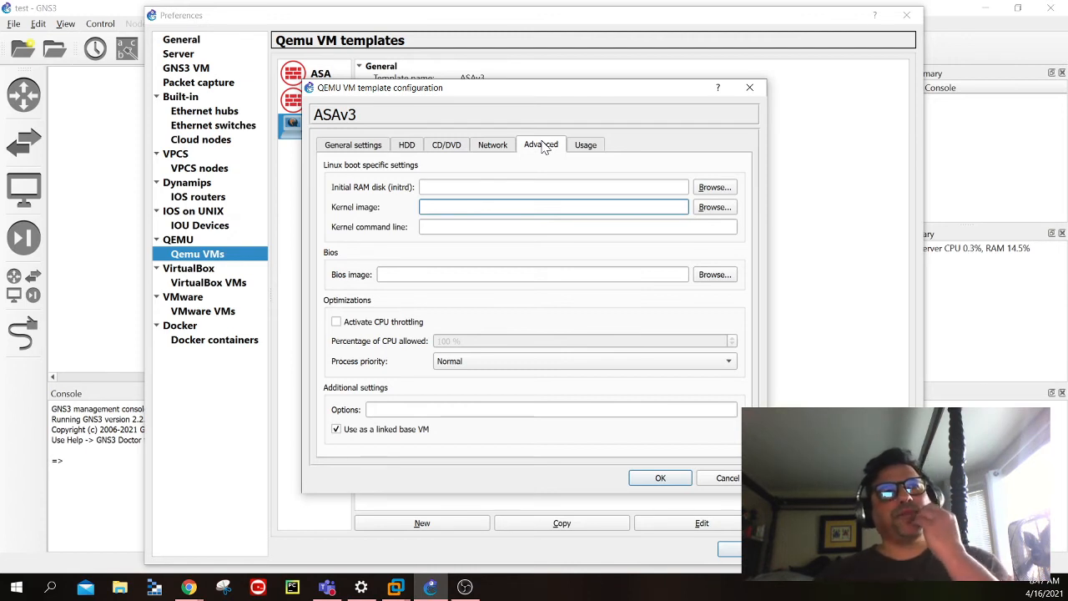
left_click(336, 322)
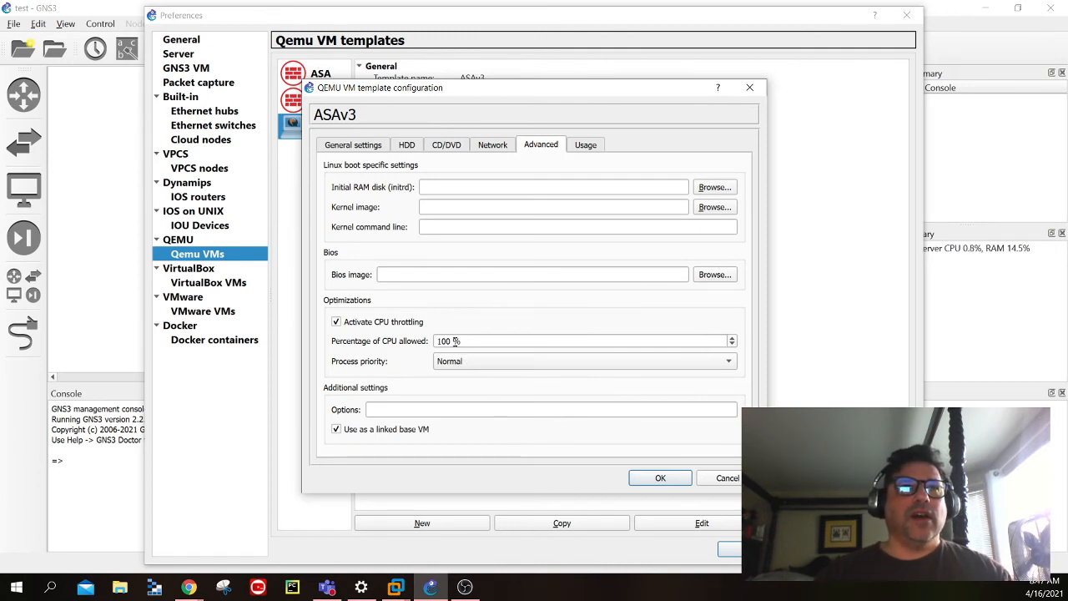
left_click_drag(460, 341, 413, 341)
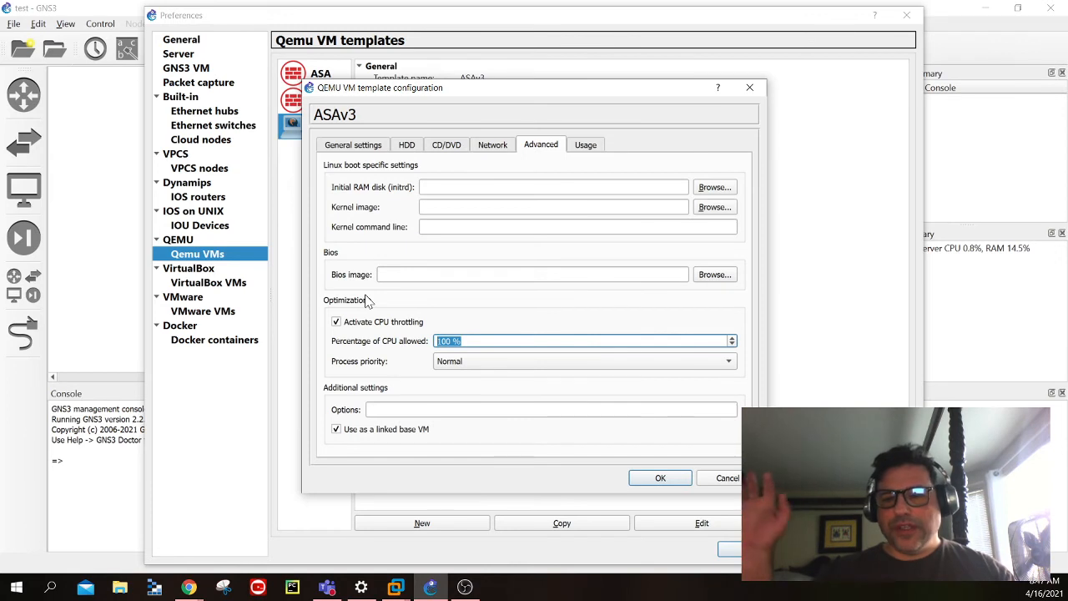
type("80")
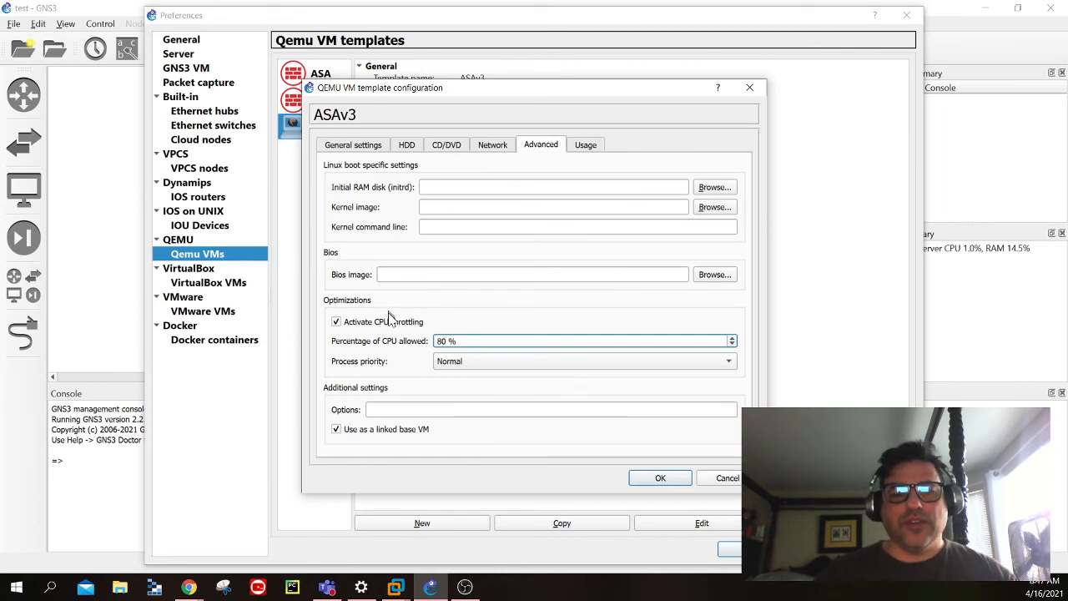
- Add -nographic to the template's additional QEMU options, then save the template and the preferences
left_click(402, 409)
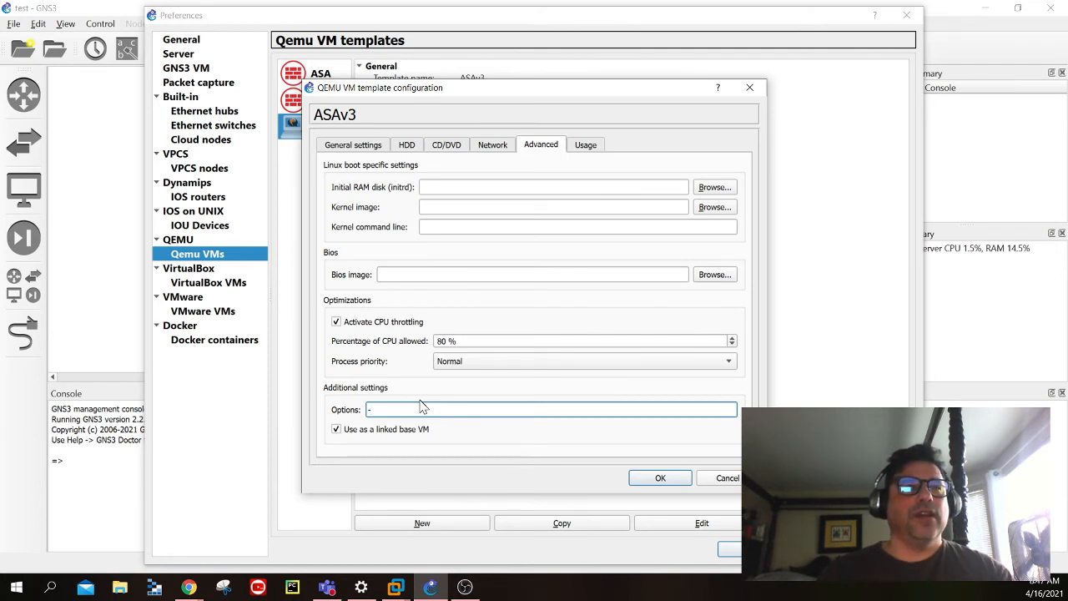
type("-nographic")
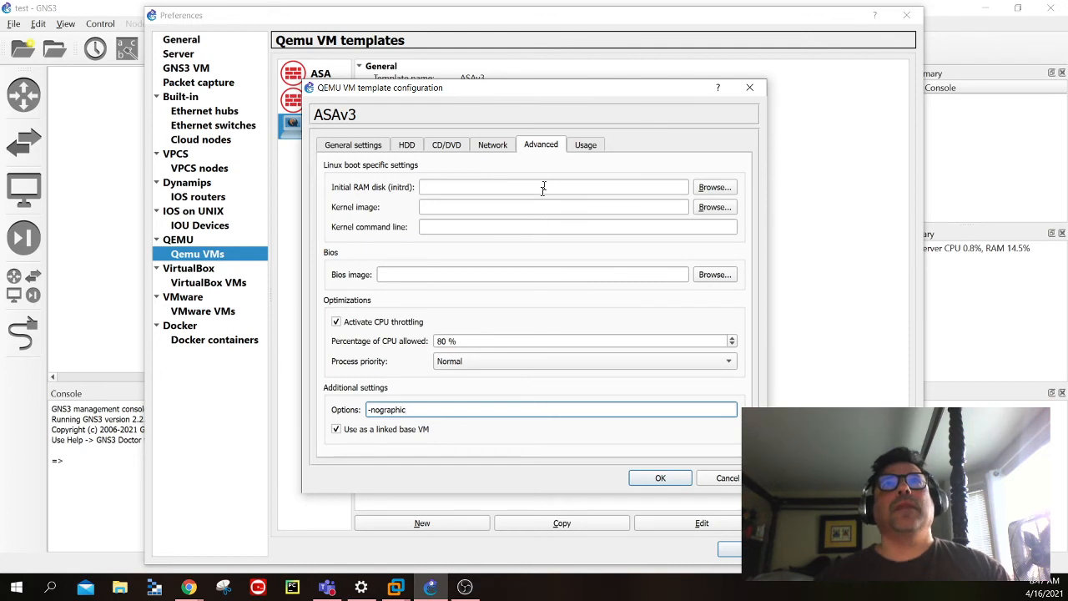
left_click(586, 145)
left_click(539, 144)
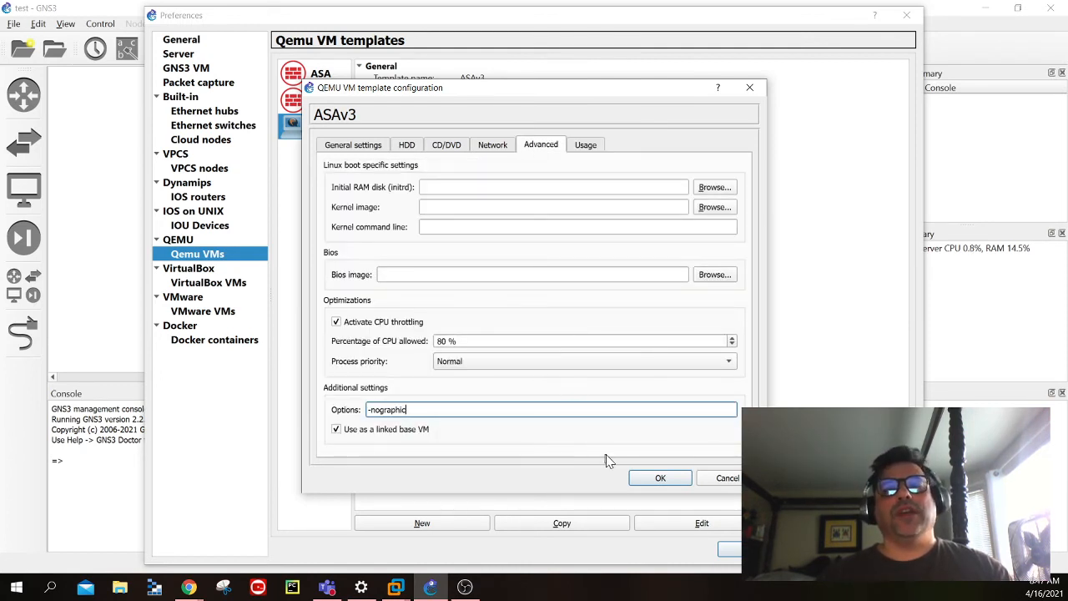
left_click(659, 477)
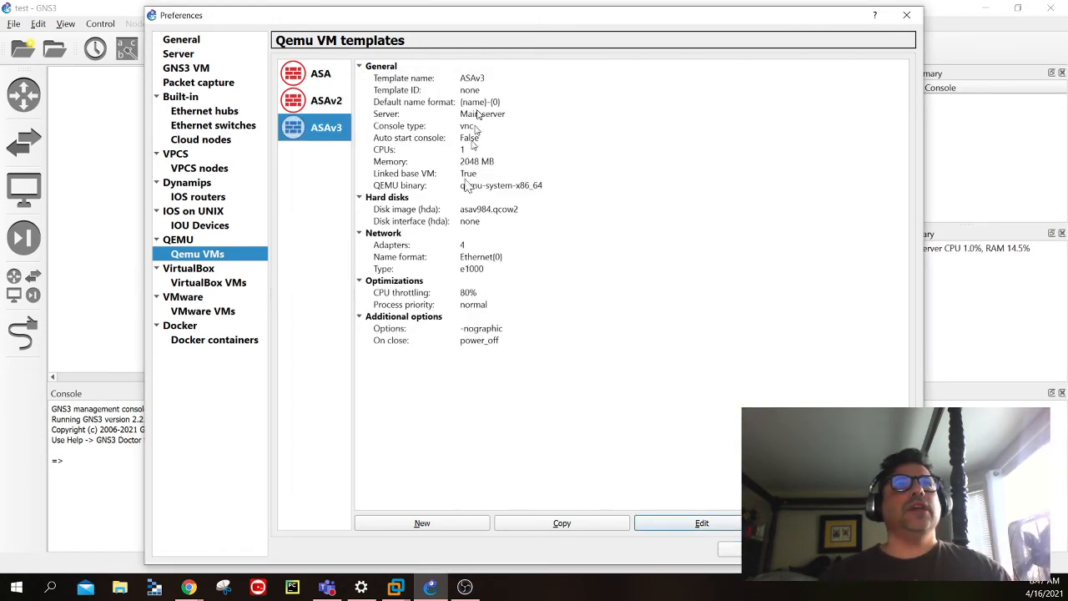
left_click(733, 551)
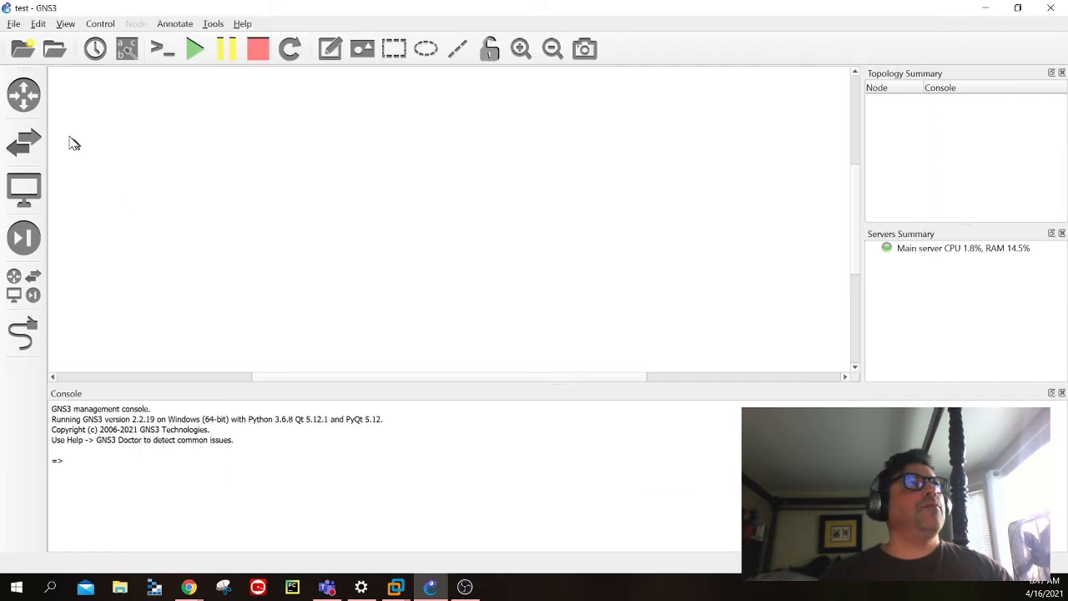
- Place an ASAv3 device from the full device list in the empty project workspace
left_click(34, 284)
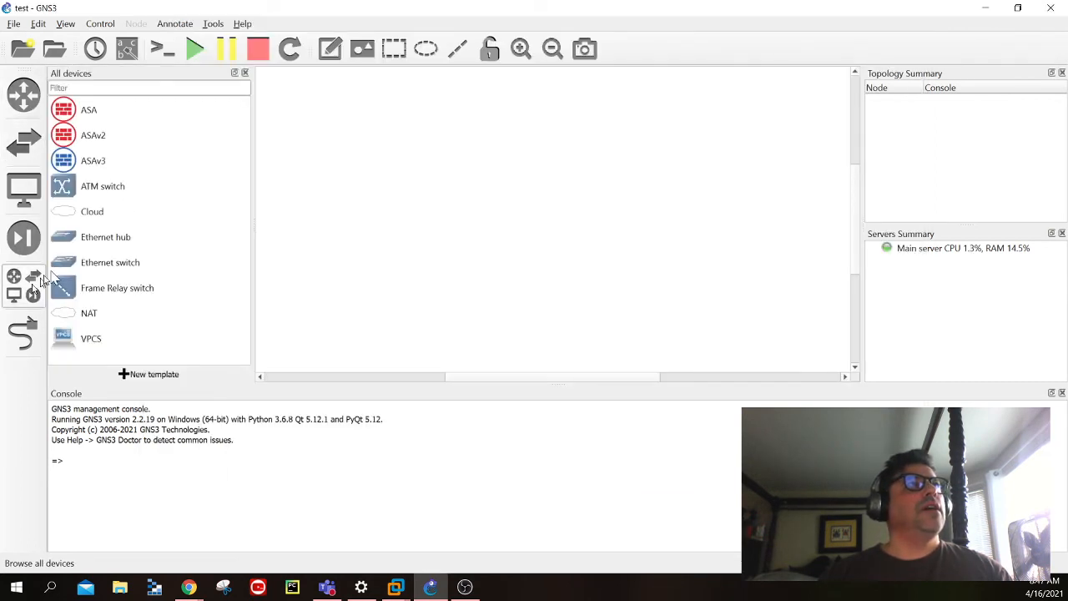
left_click(111, 160)
left_click_drag(111, 160, 585, 233)
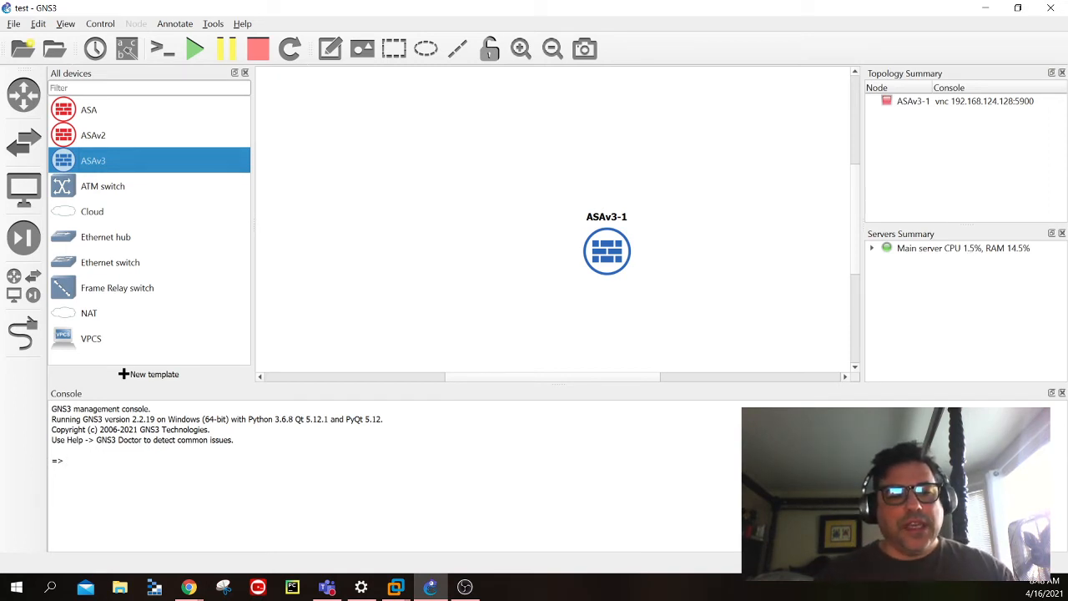
type("zcZczczcxcac")
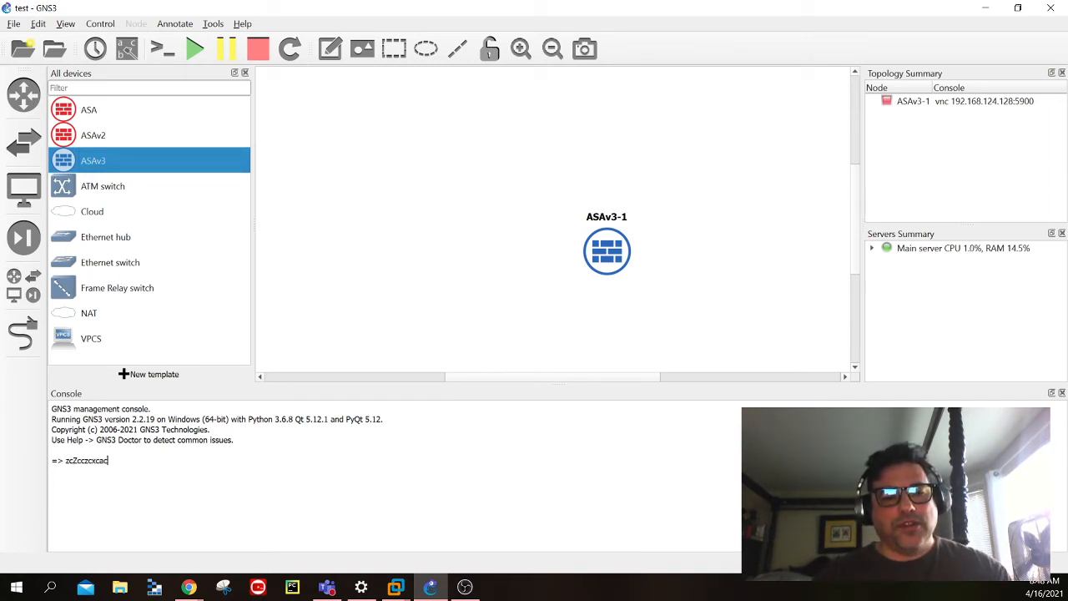
type("aczcvxcvcvzcv")
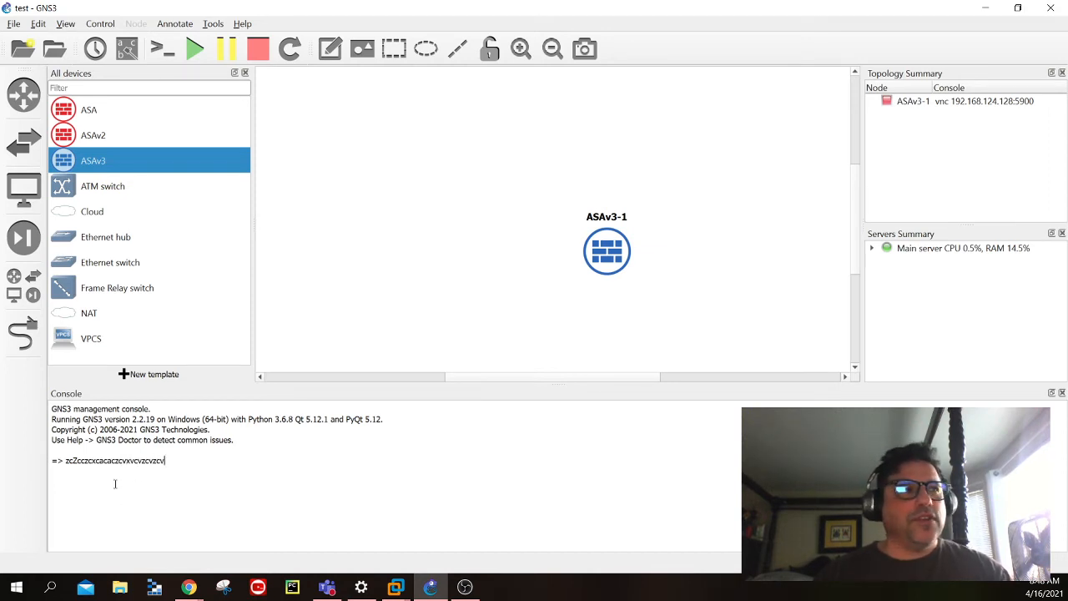
key("BackSpace")
key("BackSpace")
key("BackSpace")
key("BackSpace")
key("BackSpace")
key("BackSpace")
key("BackSpace")
key("BackSpace")
key("BackSpace")
key("BackSpace")
key("BackSpace")
key("BackSpace")
key("BackSpace")
key("BackSpace")
key("BackSpace")
key("BackSpace")
key("BackSpace")
key("BackSpace")
key("BackSpace")
key("BackSpace")
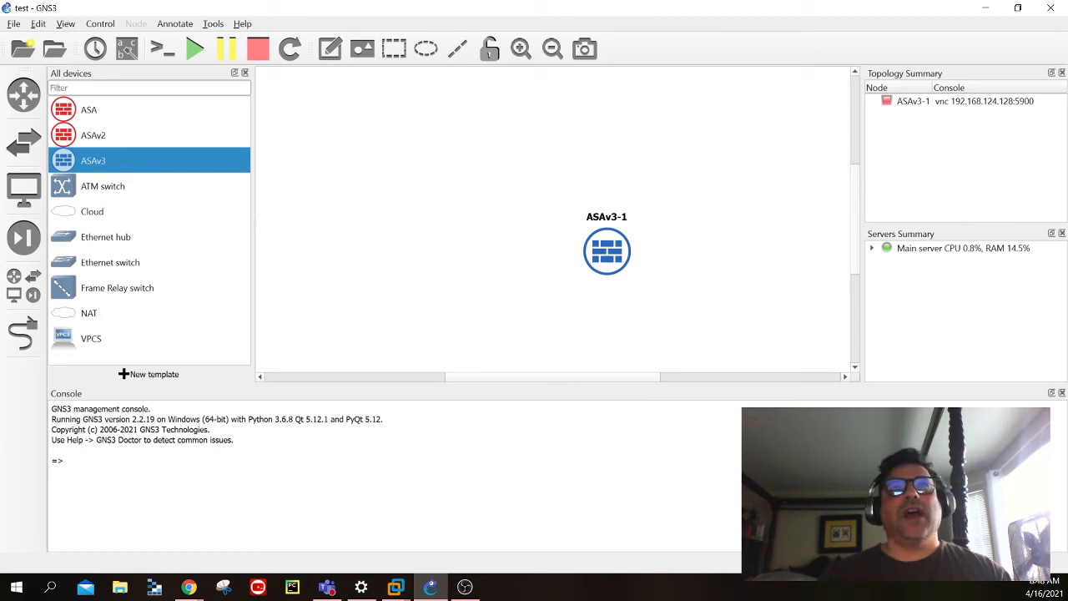
- Start the ASAv3-1 node in the workspace and open its console
right_click(620, 251)
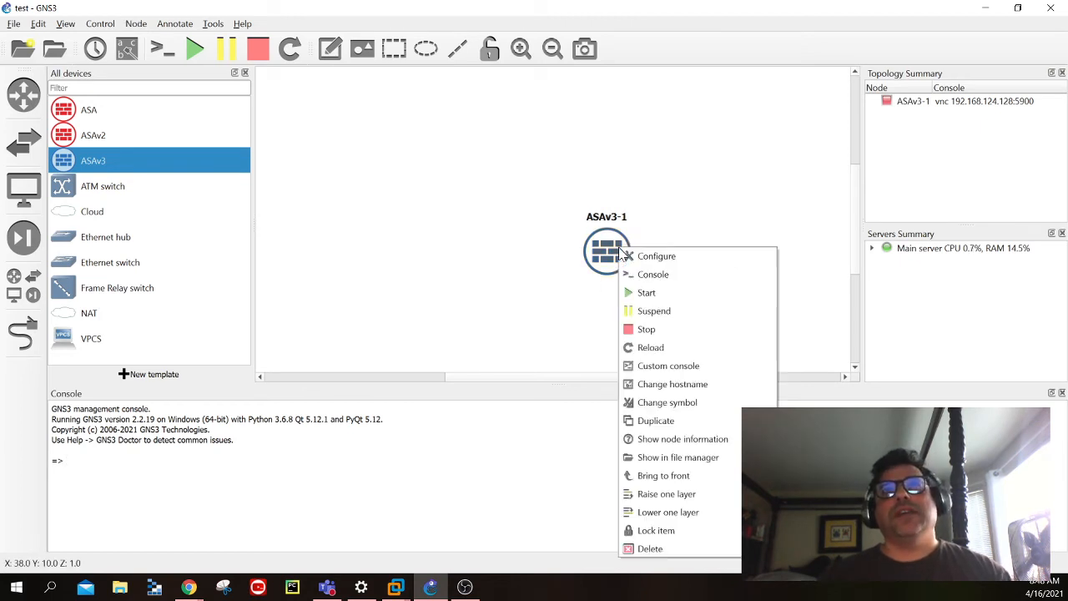
left_click(635, 293)
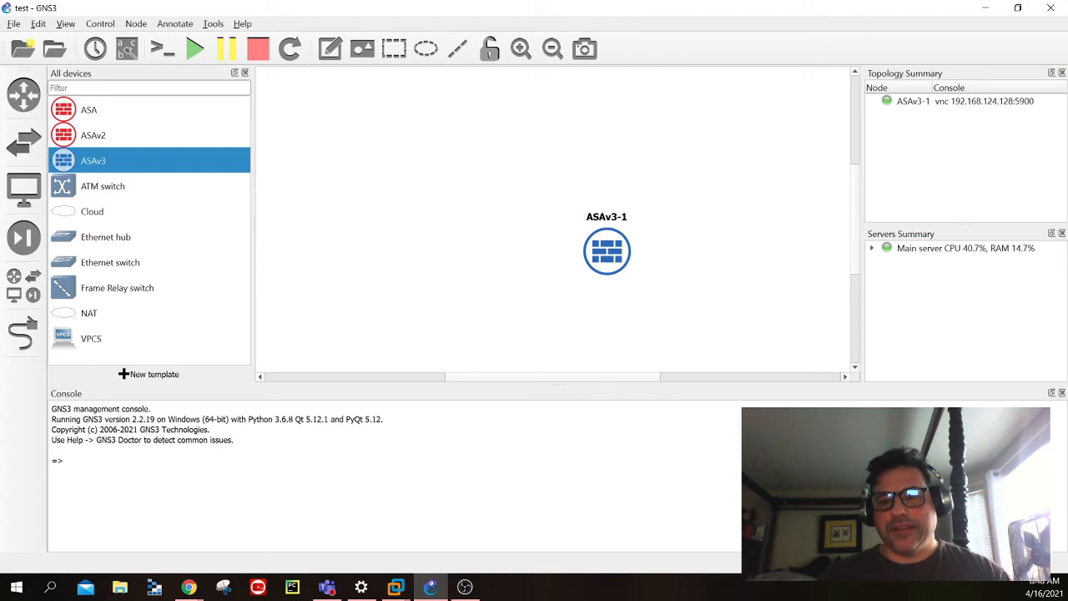
right_click(606, 265)
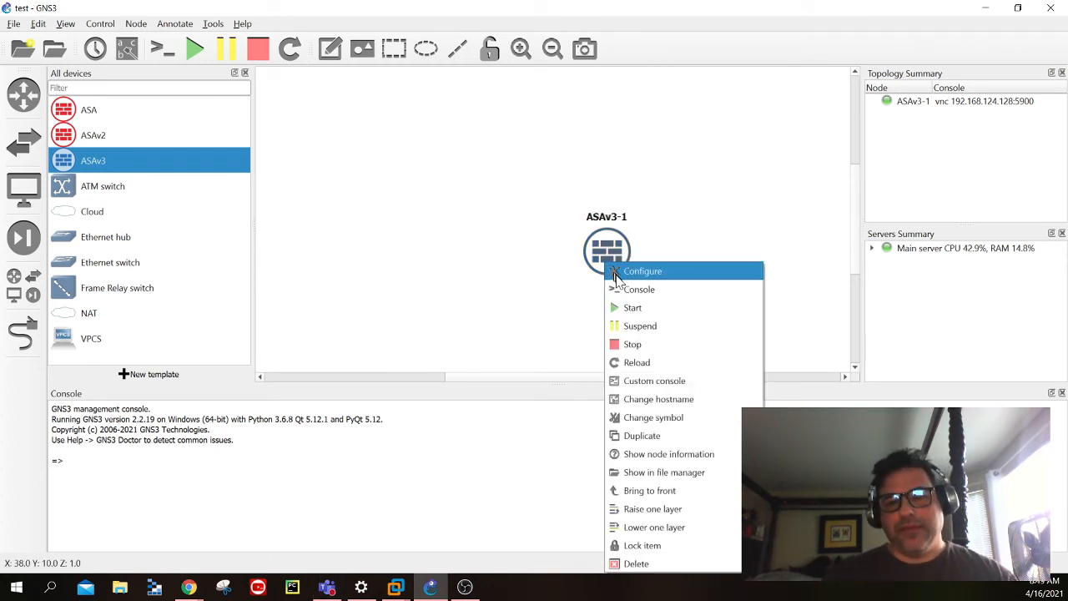
left_click(624, 289)
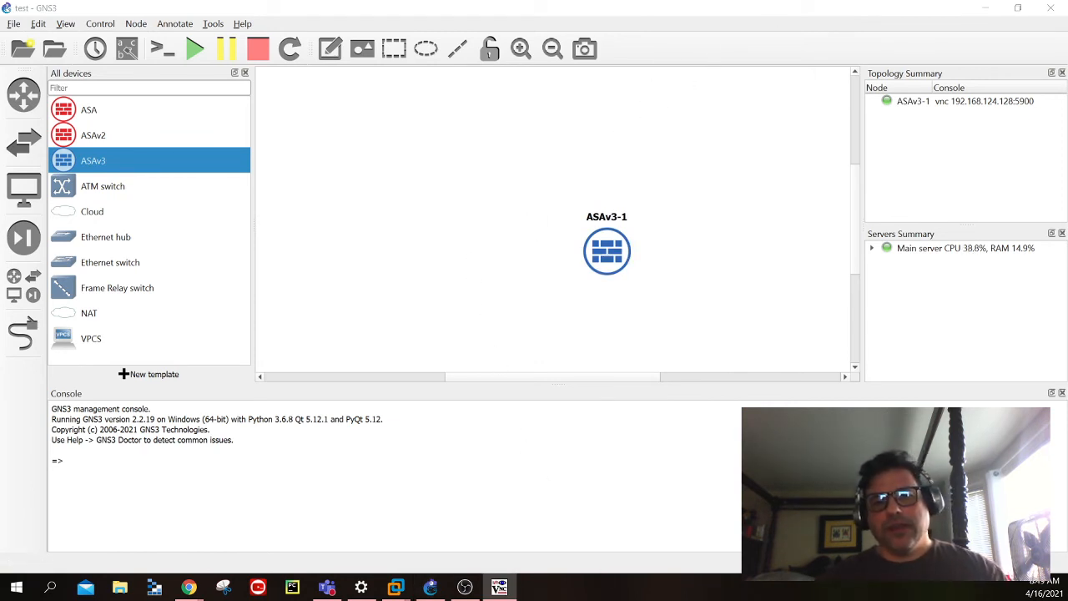
- Boot the firewall from the bootflash:/asa984-smp-k8.bin entry in the ASAv3-1 console and bring up its command prompt
left_click_drag(596, 172, 546, 212)
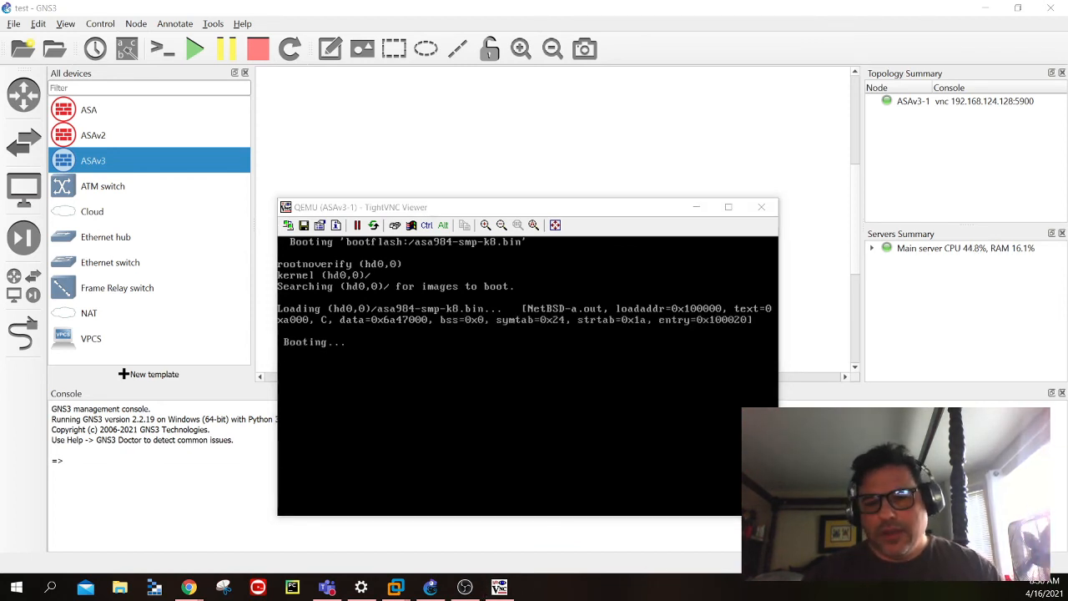
key("alt+Tab")
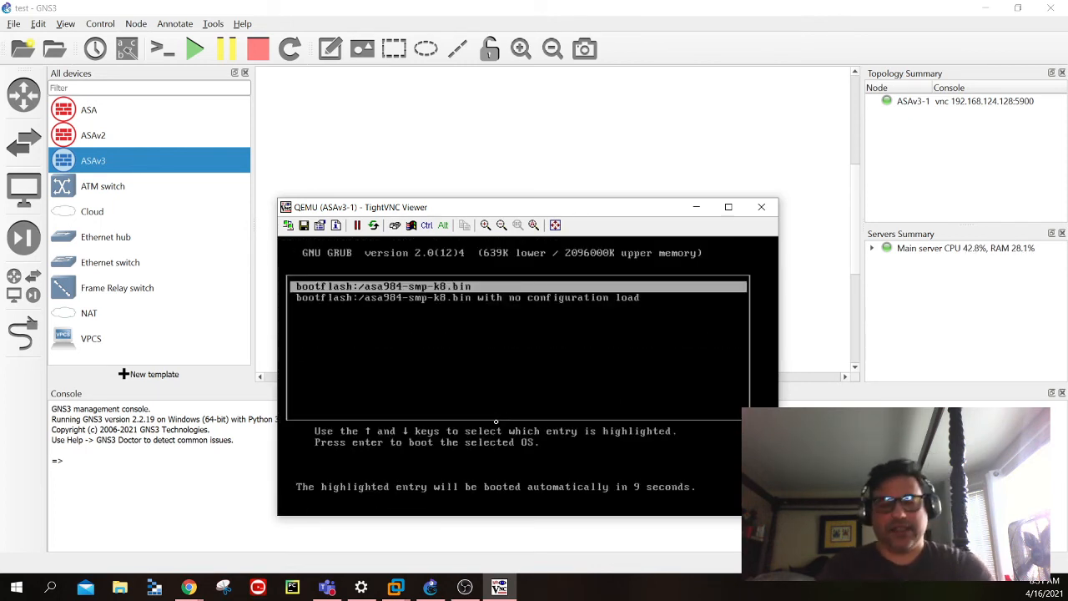
key("Return")
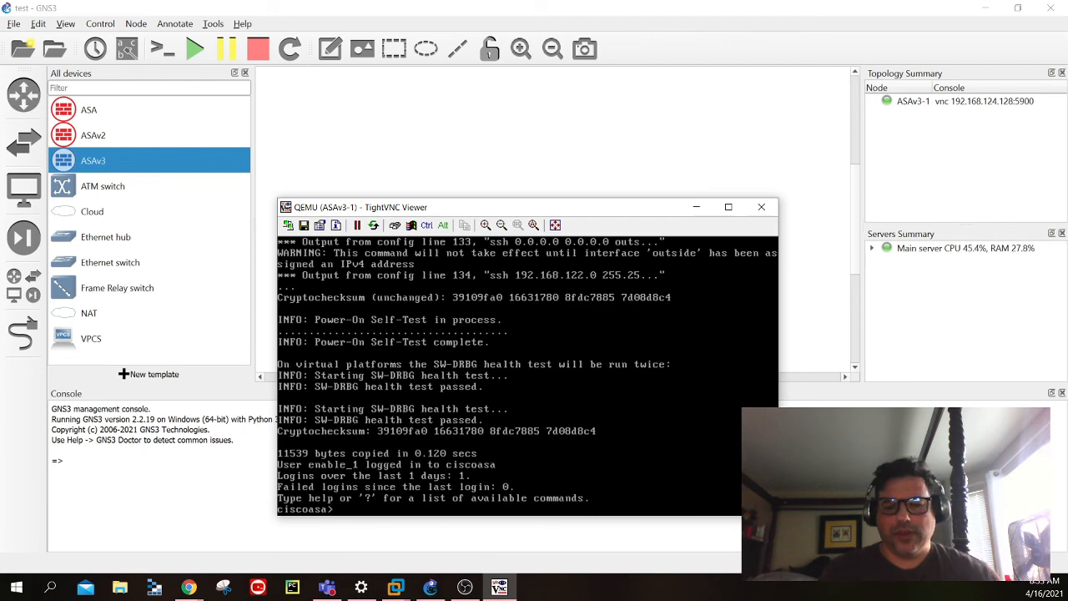
key("Return")
key("Return")
key("Return")
key("Return")
key("Return")
key("Return")
key("Return")
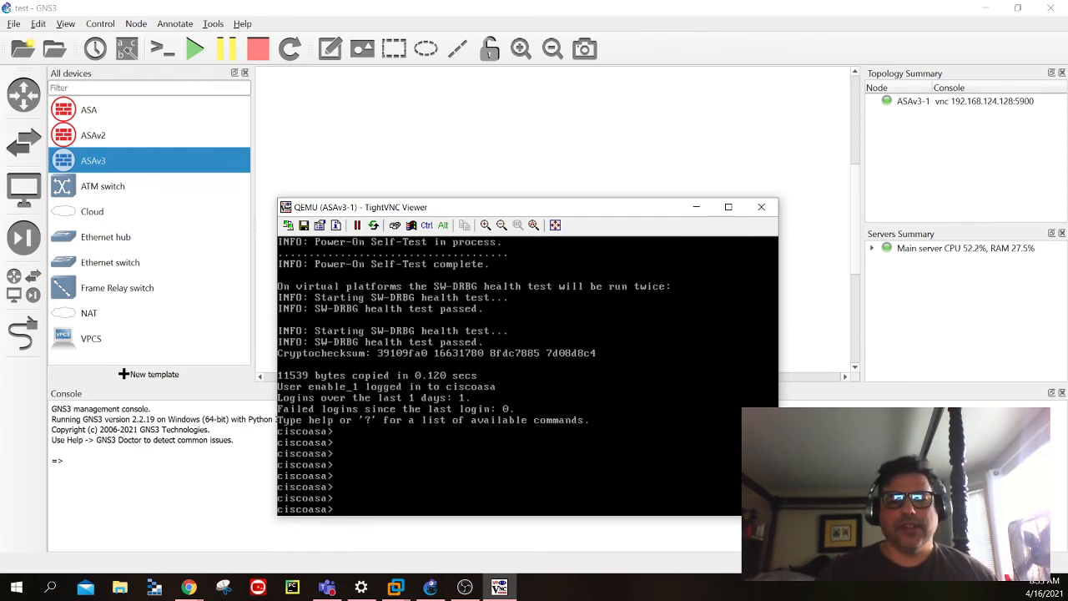
key("Return")
key("Return")
key("Return")
key("Return")
key("Return")
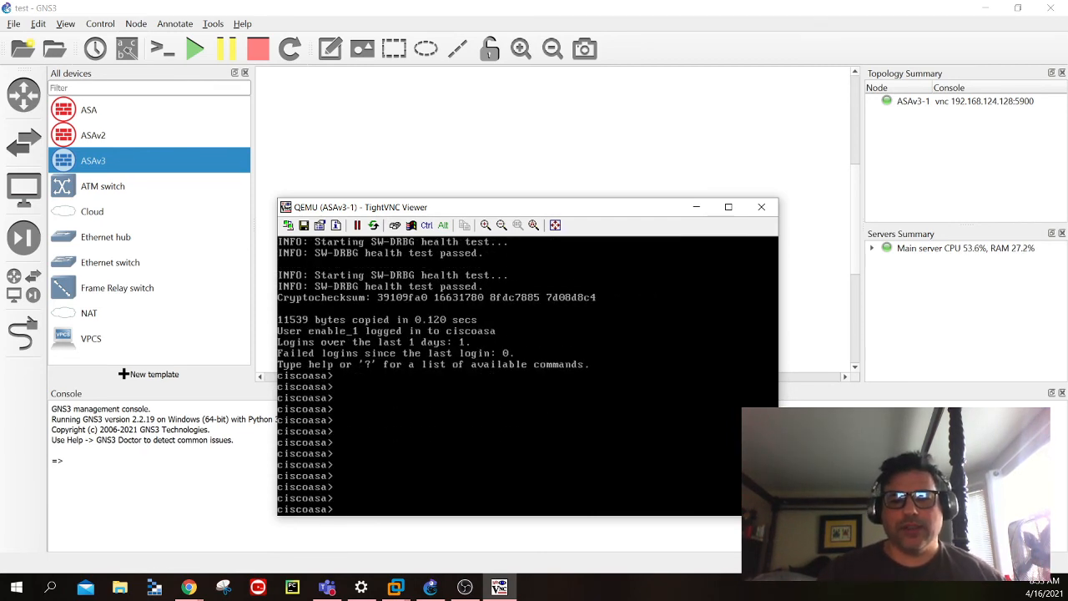
- Try to enter privileged mode on the firewall with enable, submitting blank and typed enable passwords
type("enable")
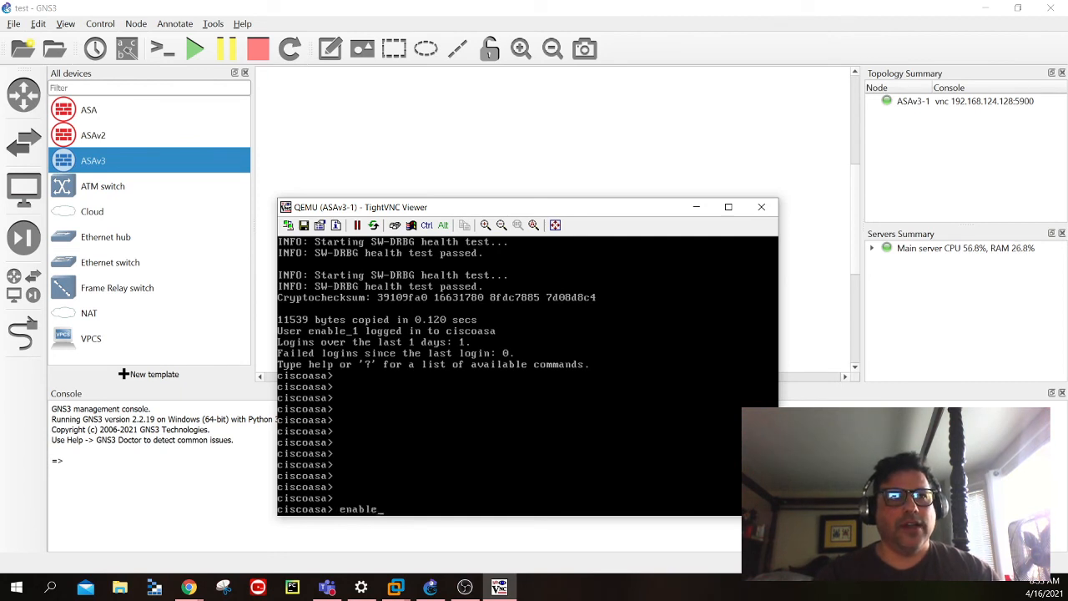
key("Return")
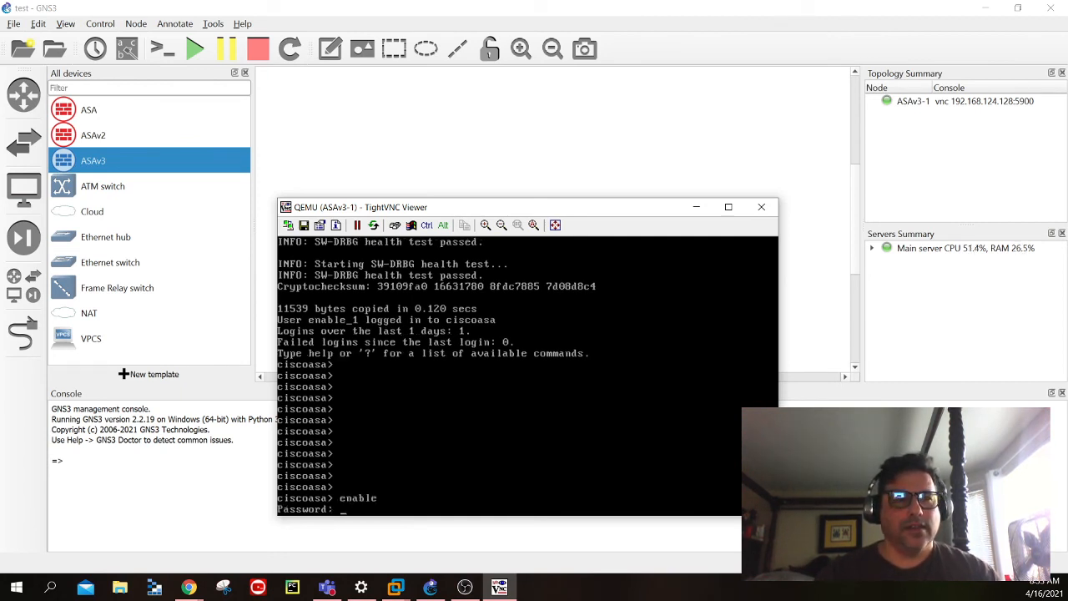
key("Return")
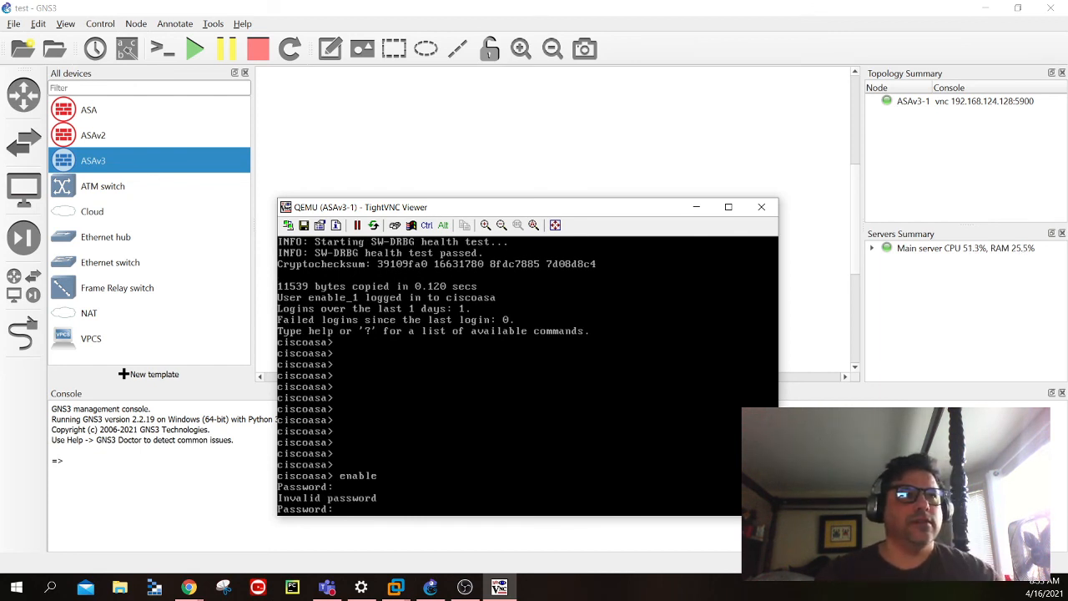
type("cisco")
key("Return")
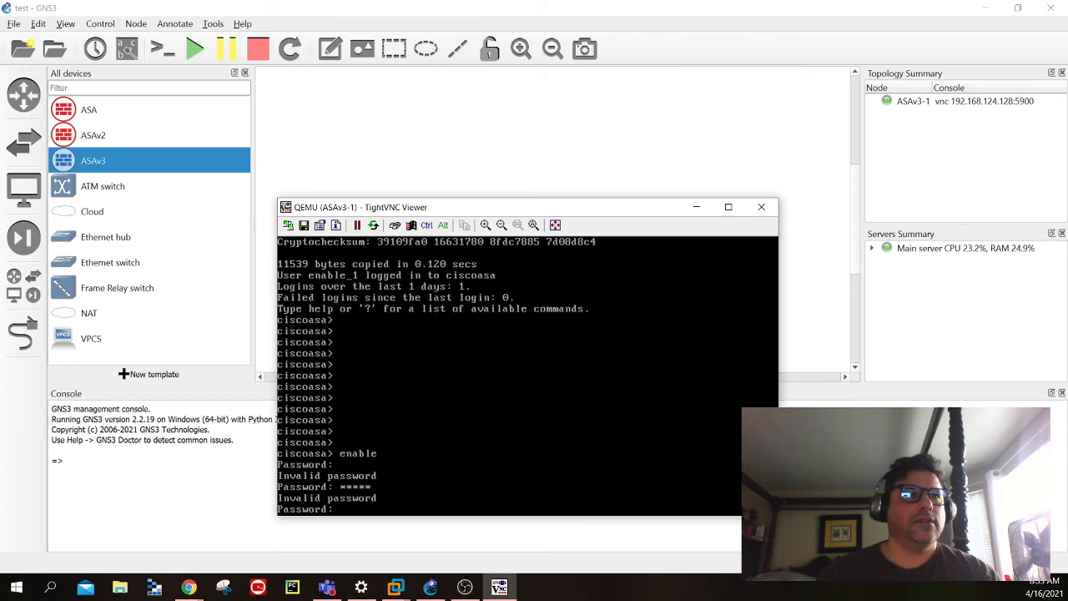
key("Return")
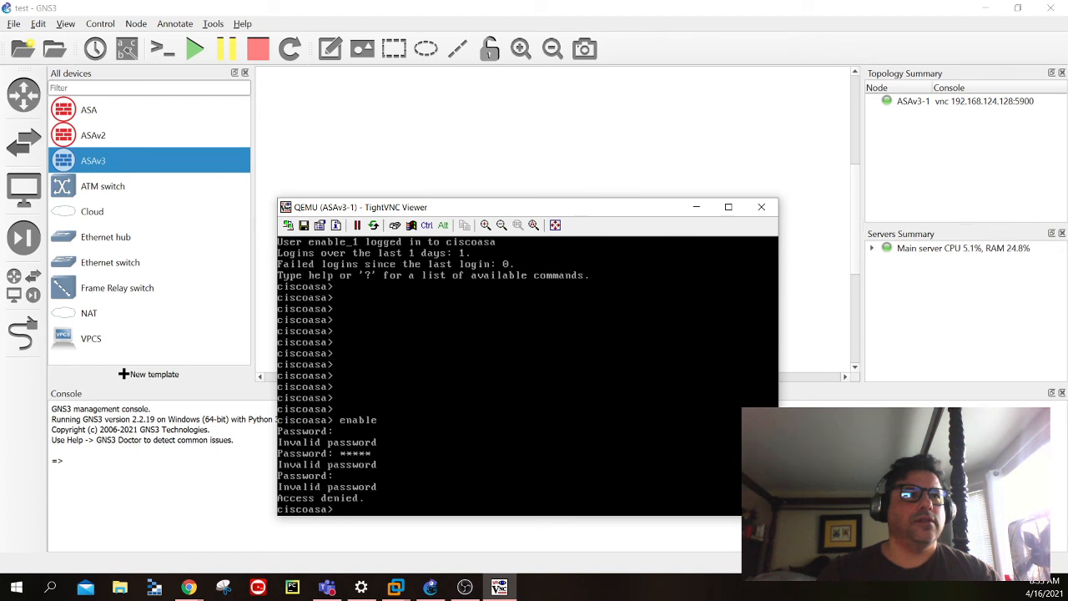
- Enter privileged mode on the firewall by running enable again and supplying the enable password
type("enable")
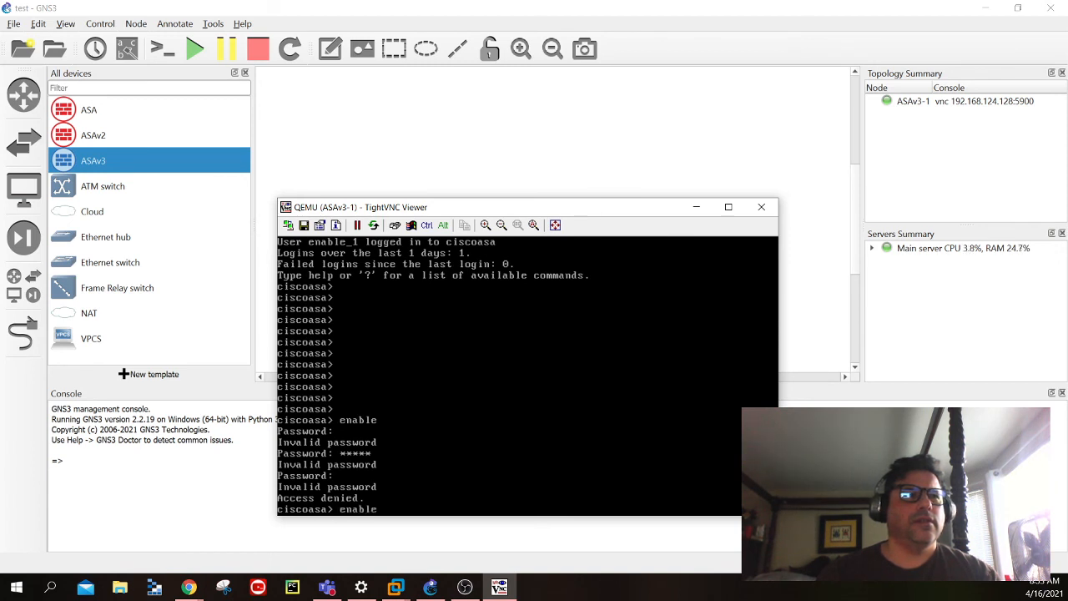
key("Return")
key("Return")
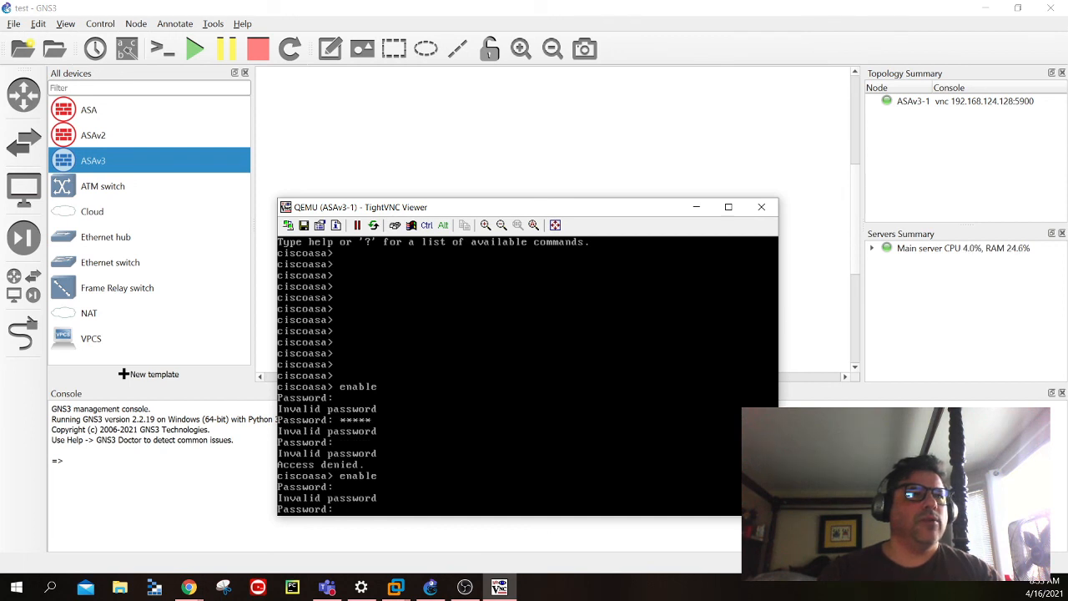
type("******")
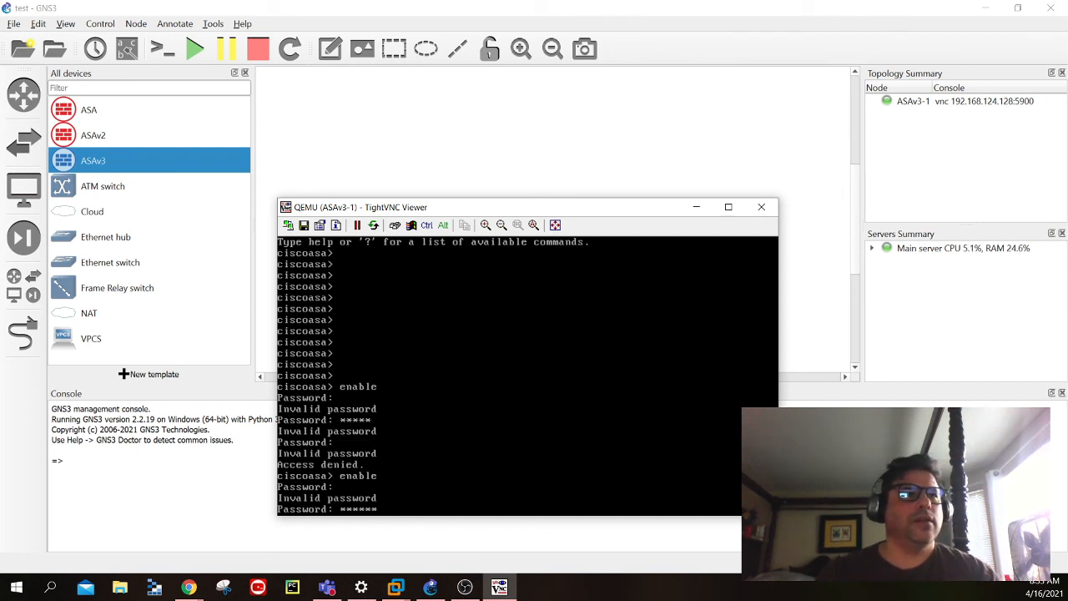
key("Return")
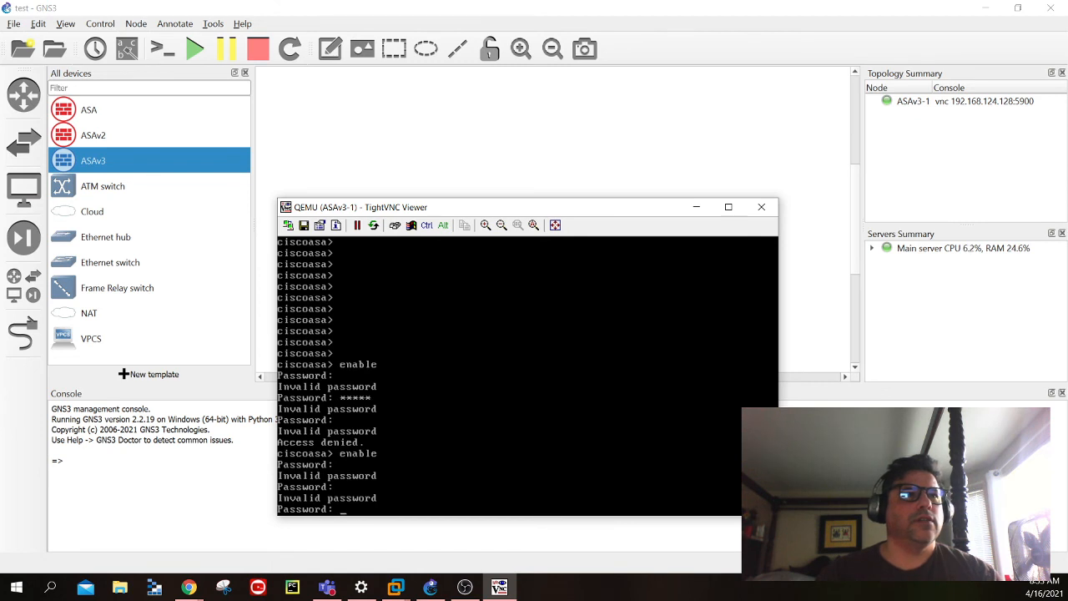
type("********")
key("Return")
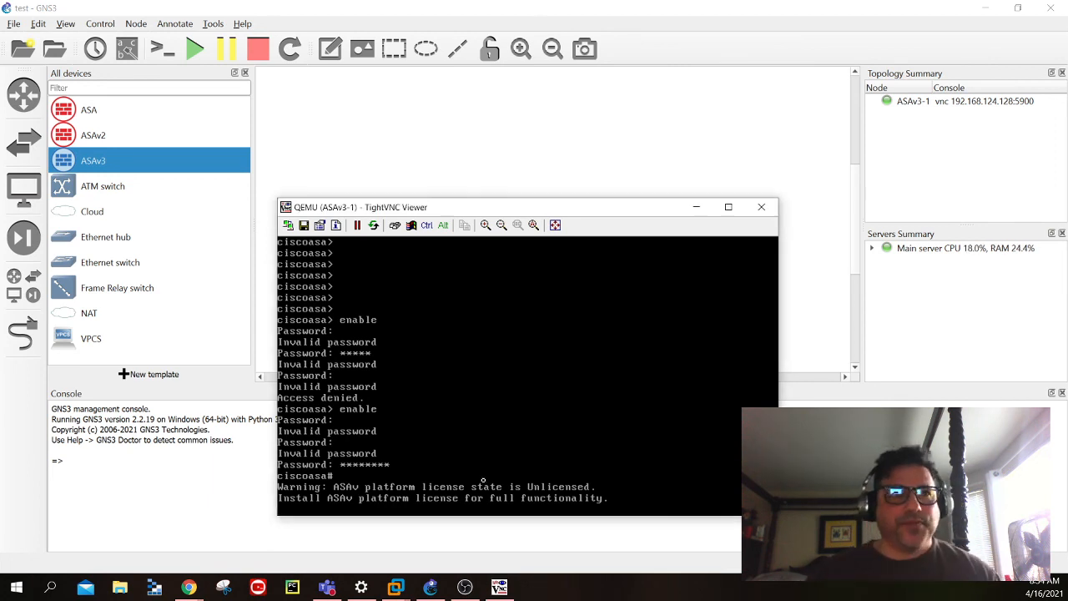
- List the firewall's interfaces and their IP addresses with the command show int ip brief
key("Return")
key("Return")
key("Return")
key("Return")
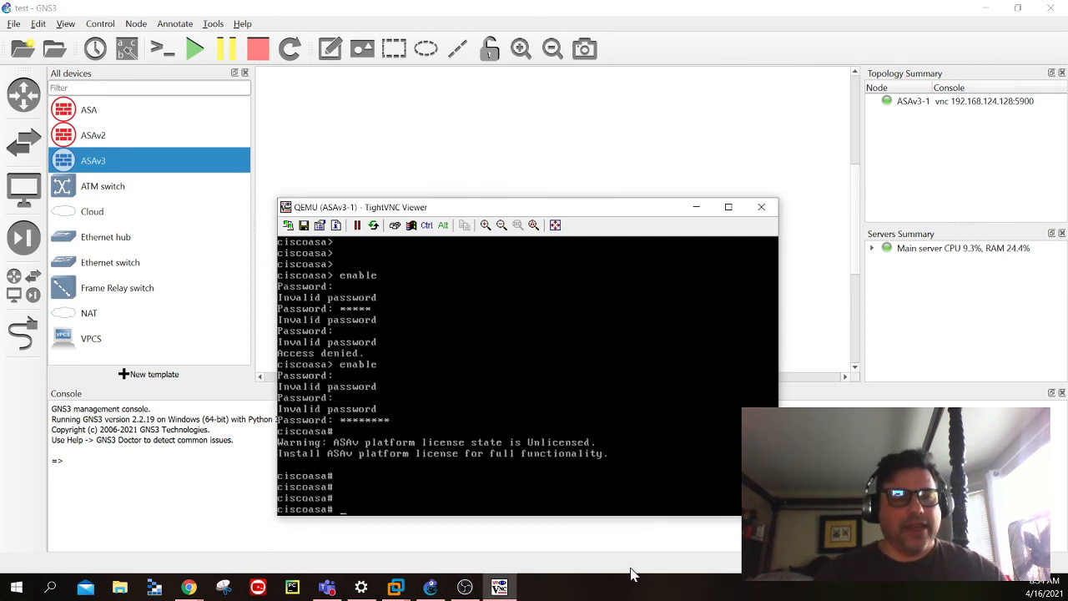
type("show")
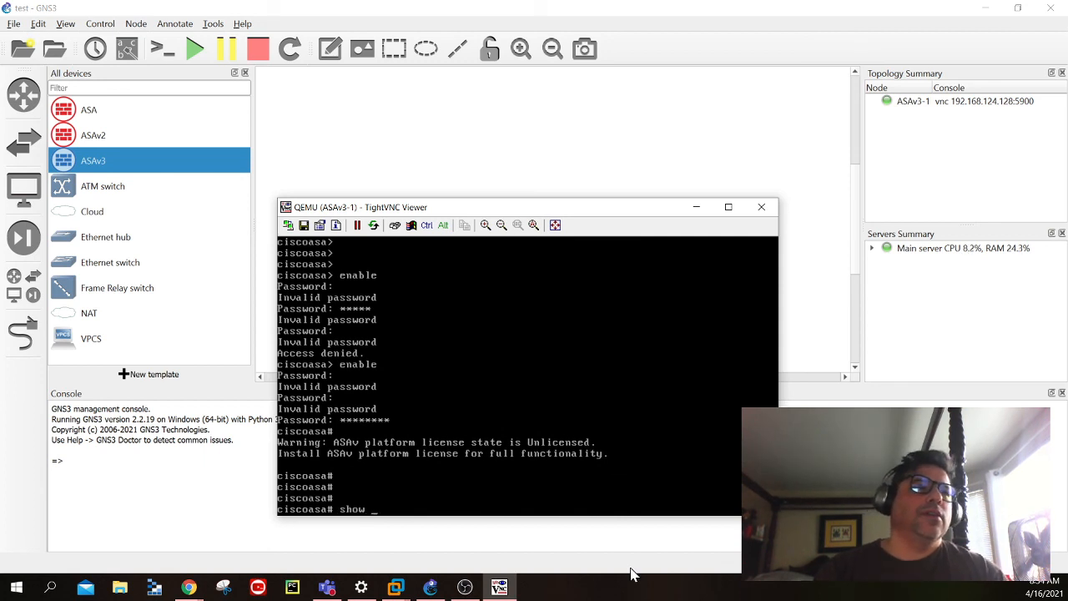
type(" int ip brief")
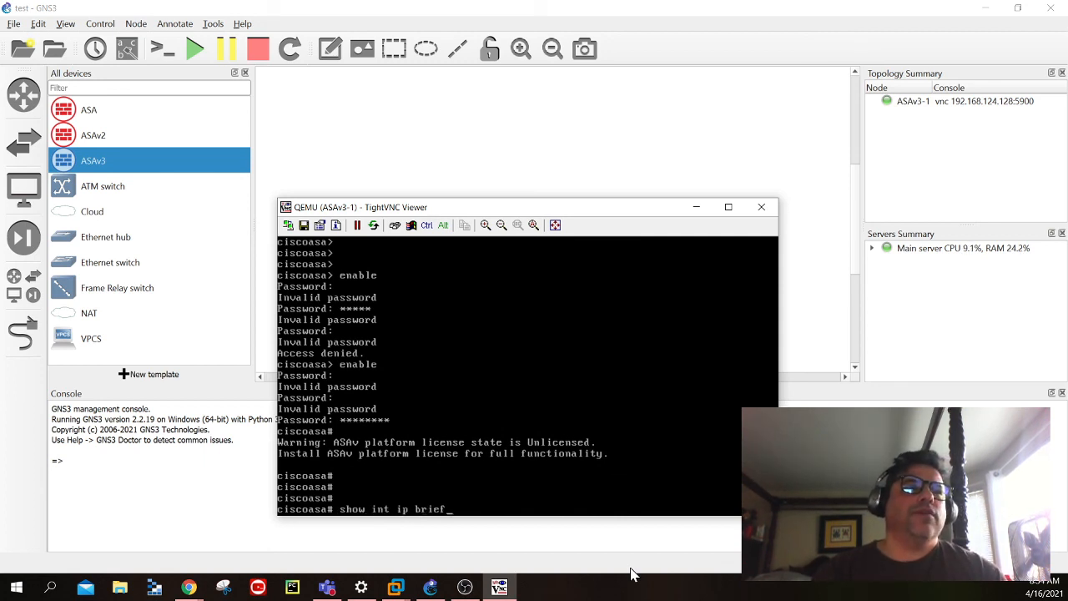
key("Return")
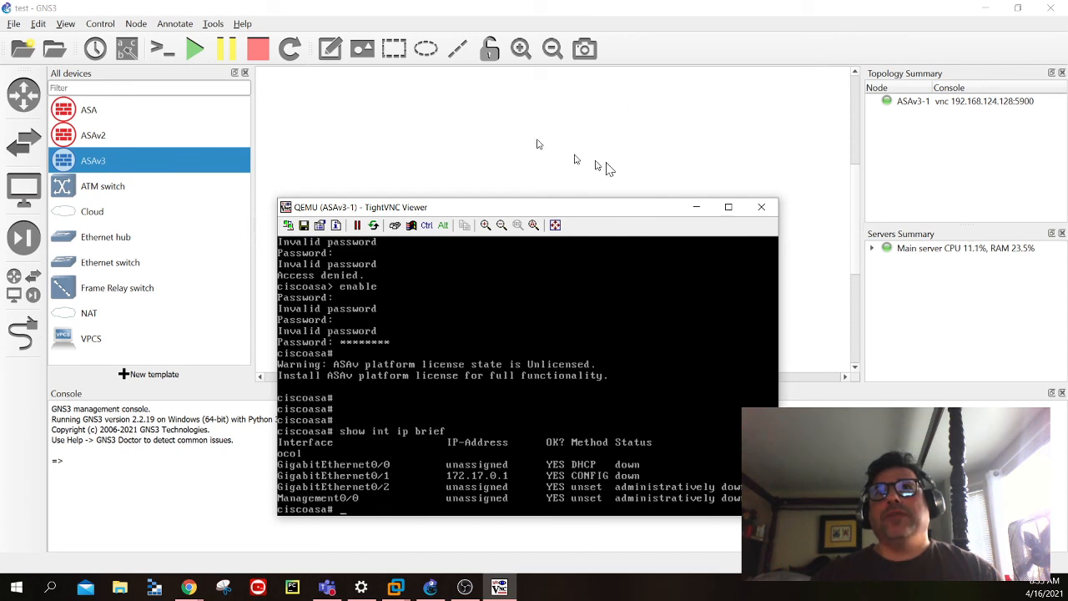
- Minimize the console and add a NAT node and a Cloud node to the workspace beside the ASAv3-1 firewall
left_click(696, 207)
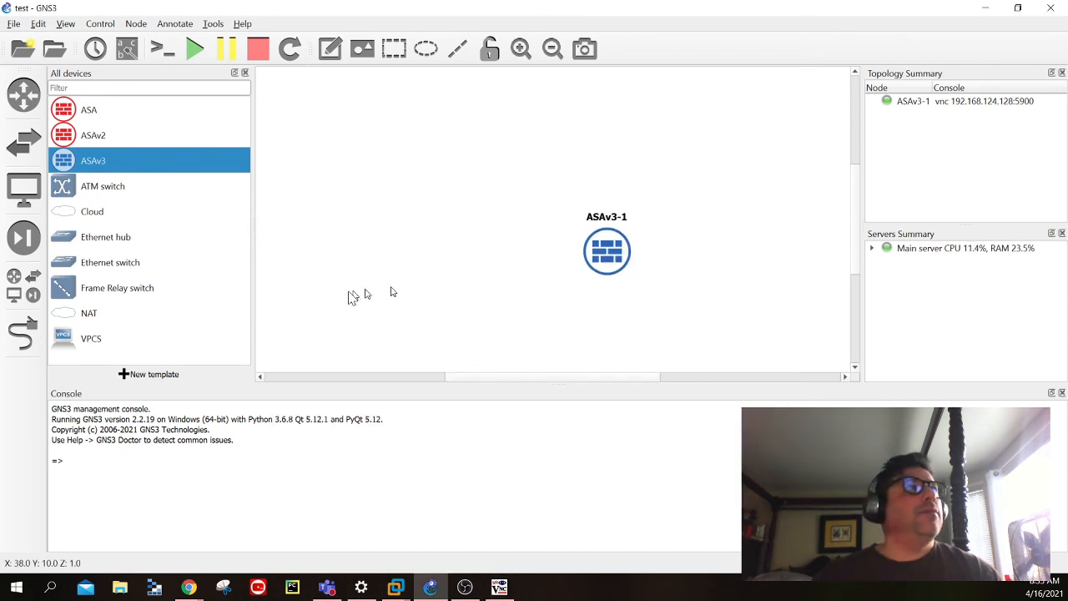
left_click(103, 219)
left_click_drag(99, 321, 798, 243)
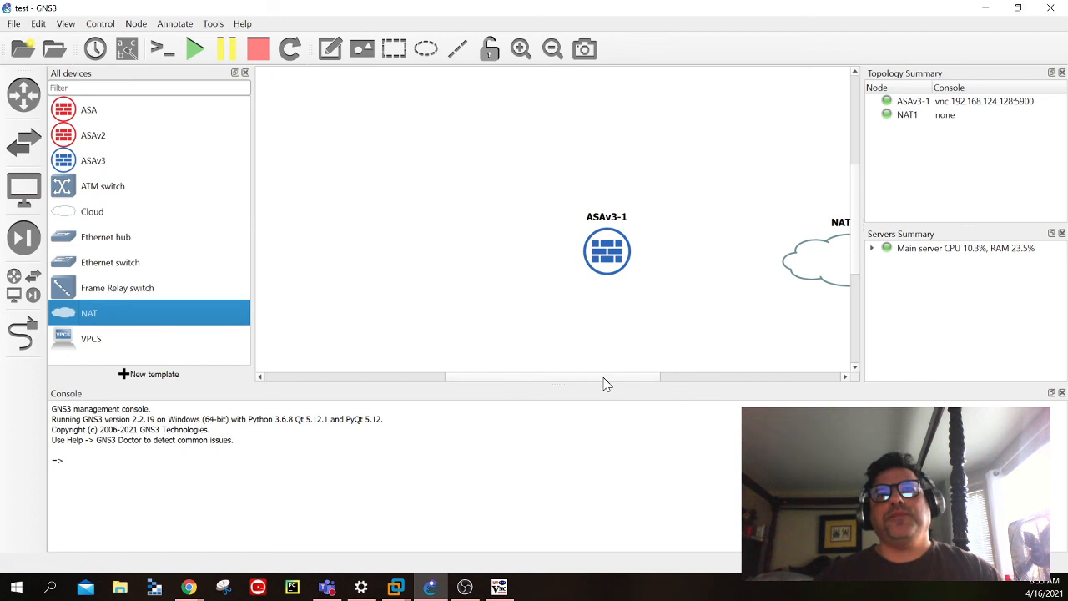
left_click_drag(603, 379, 654, 379)
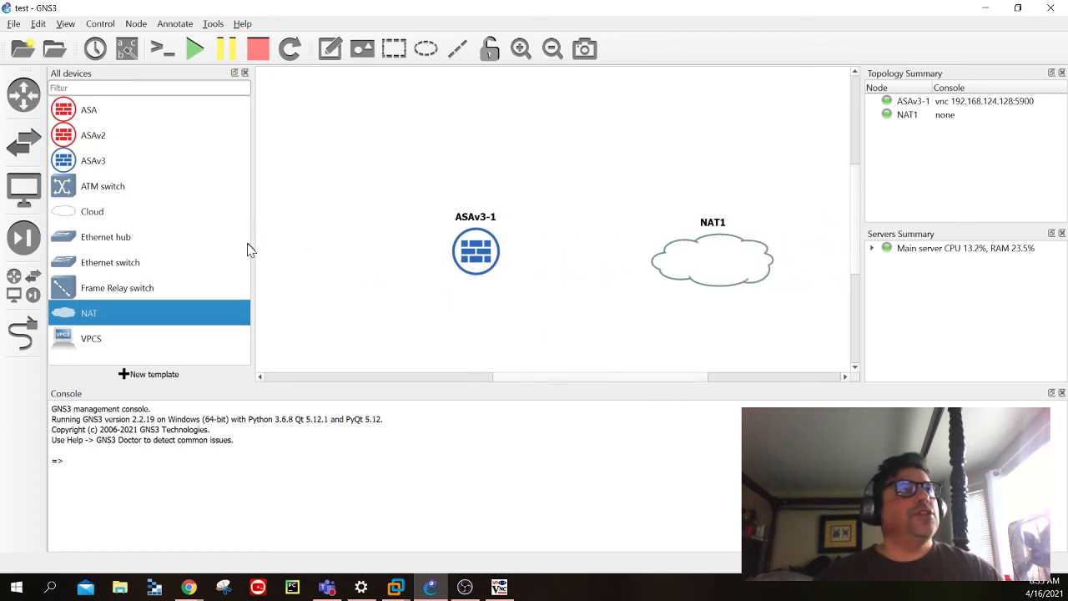
left_click_drag(90, 216, 644, 150)
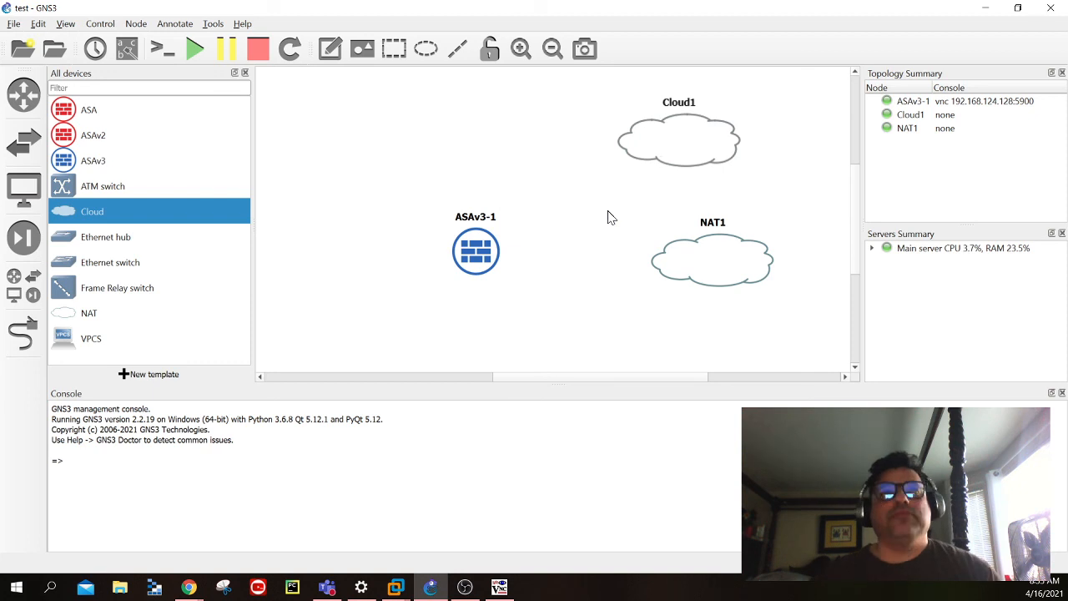
- Link the ASAv3-1 firewall's Ethernet0 interface to the NAT1 node
mouse_move(662, 132)
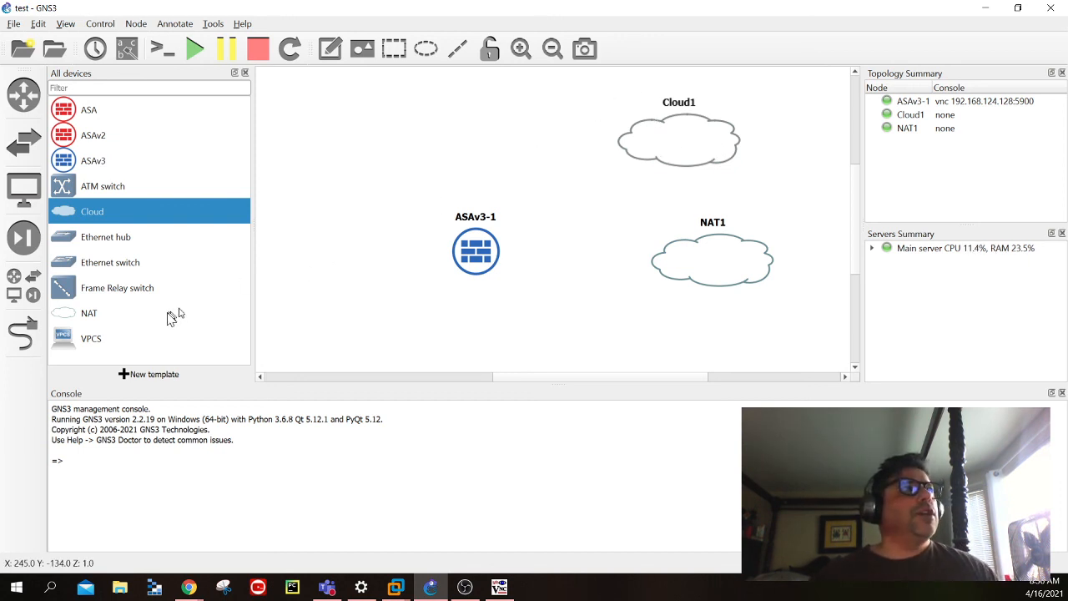
left_click(39, 338)
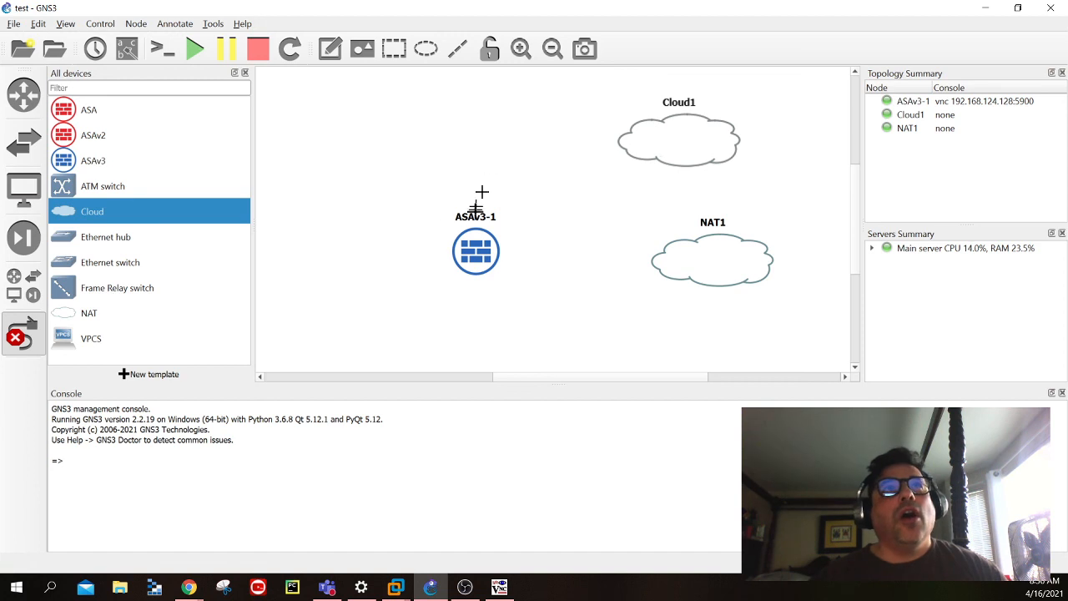
left_click(477, 250)
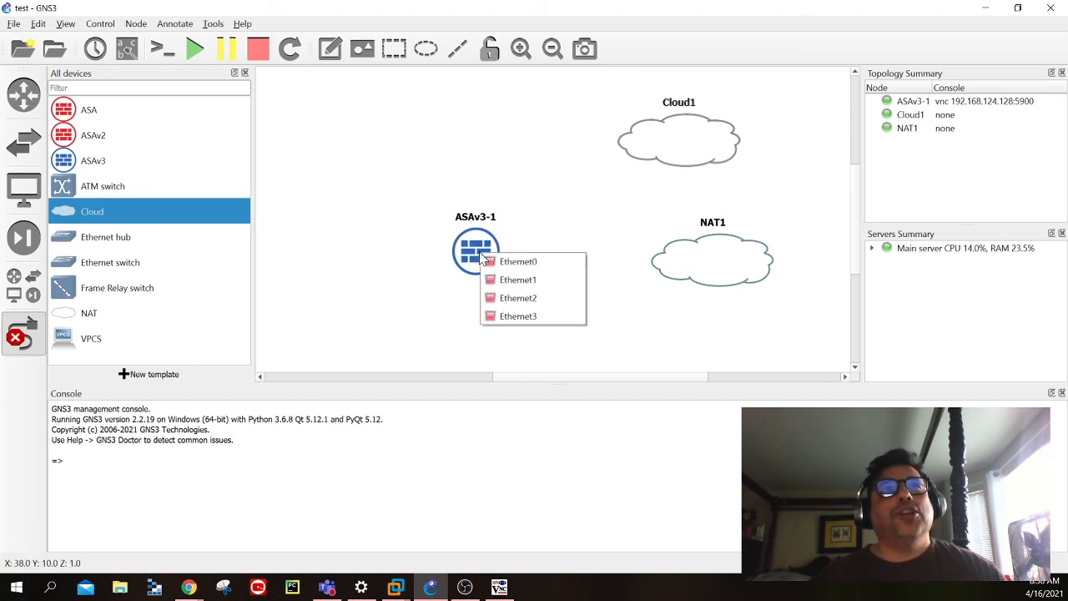
left_click(529, 260)
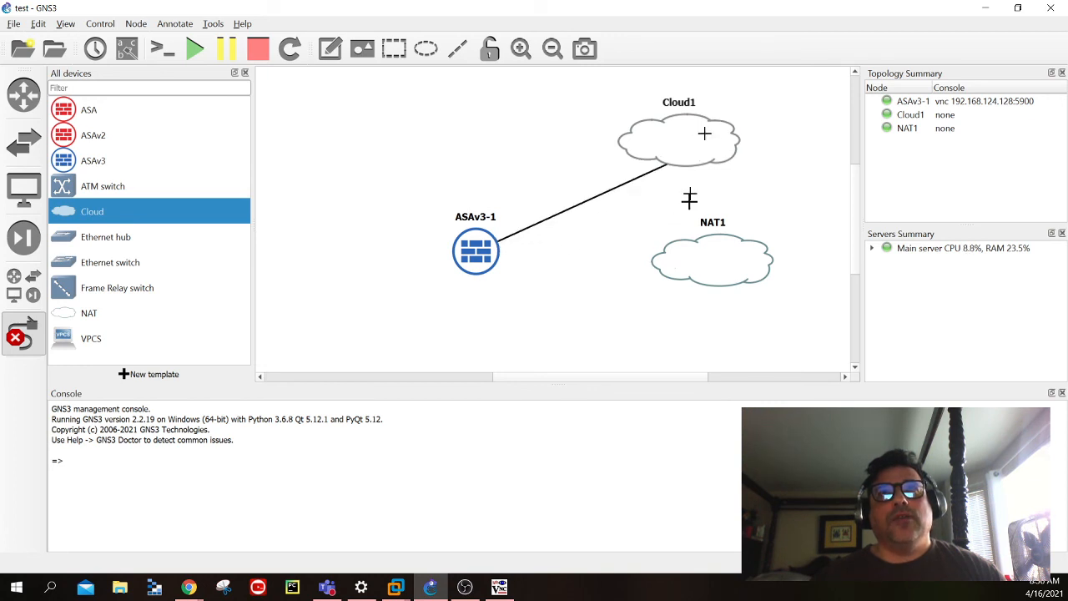
left_click(683, 279)
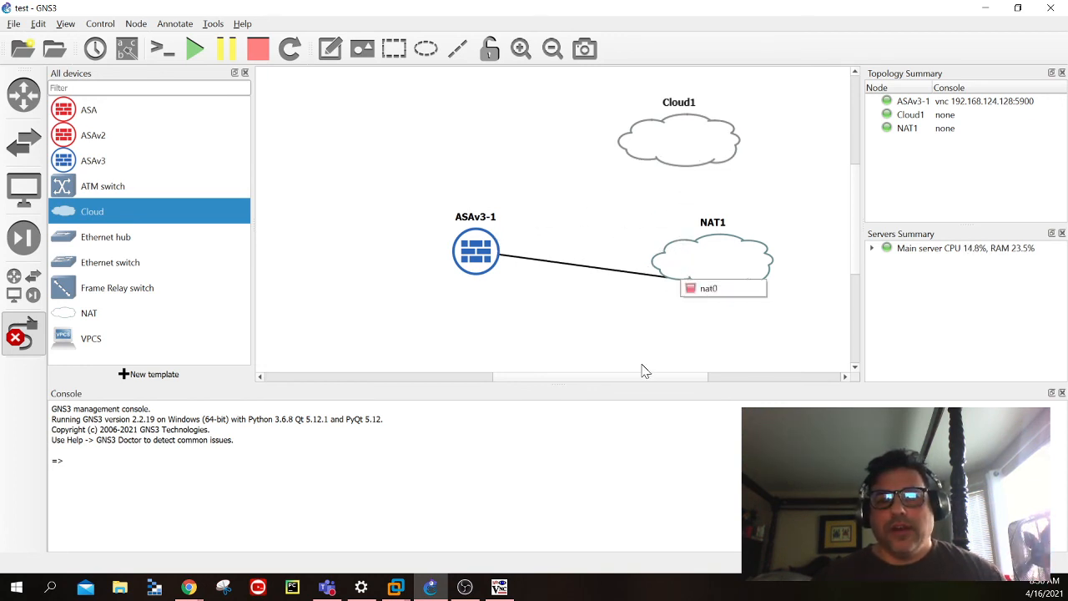